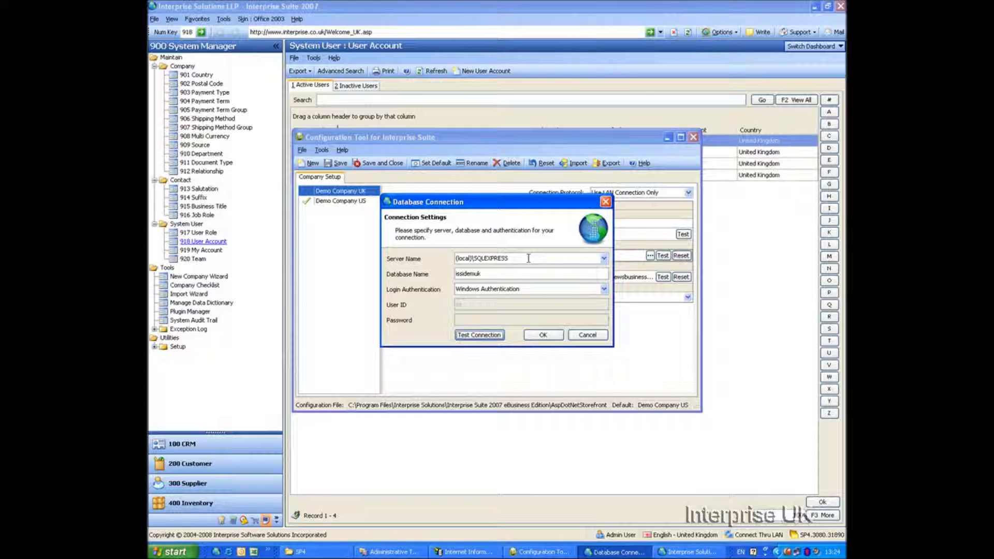
Correct the database name to issidemouk, retest the connection and accept the database connection settings.
{"action": "key", "text": "Return"}
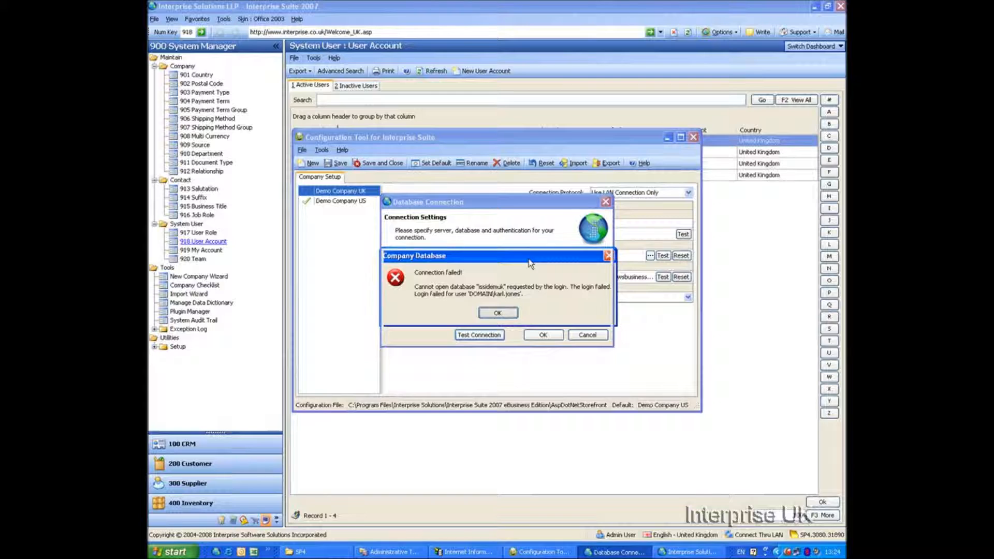
{"action": "key", "text": "Return"}
{"action": "left_click", "coordinate": [473, 274]}
{"action": "left_click", "coordinate": [478, 274]}
{"action": "type", "text": "ouk"}
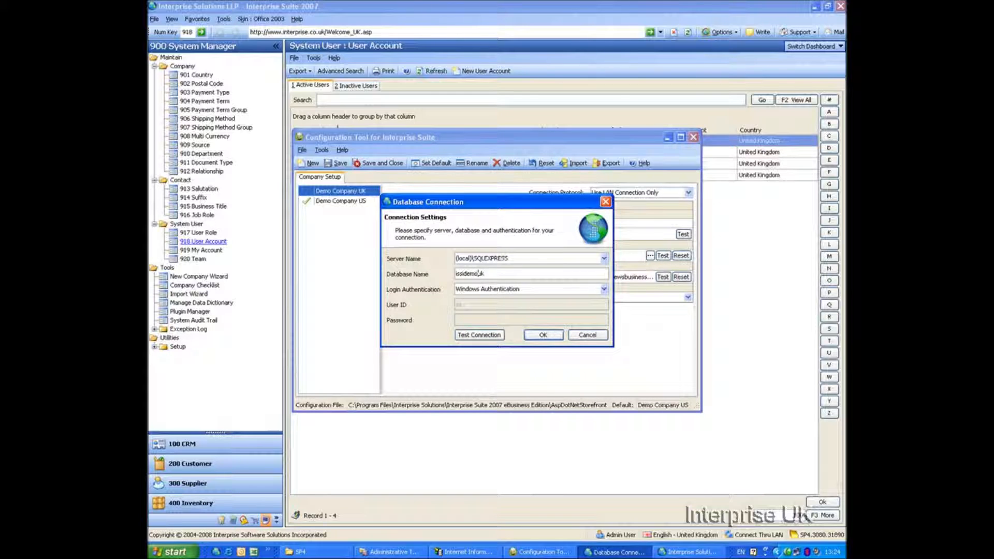
{"action": "left_click", "coordinate": [471, 337]}
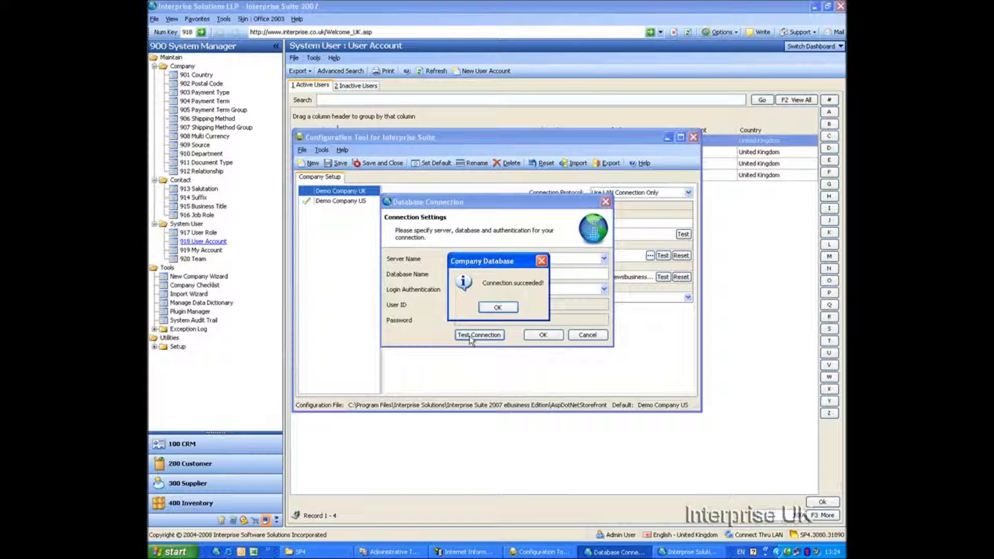
{"action": "left_click", "coordinate": [498, 309]}
{"action": "left_click", "coordinate": [541, 337]}
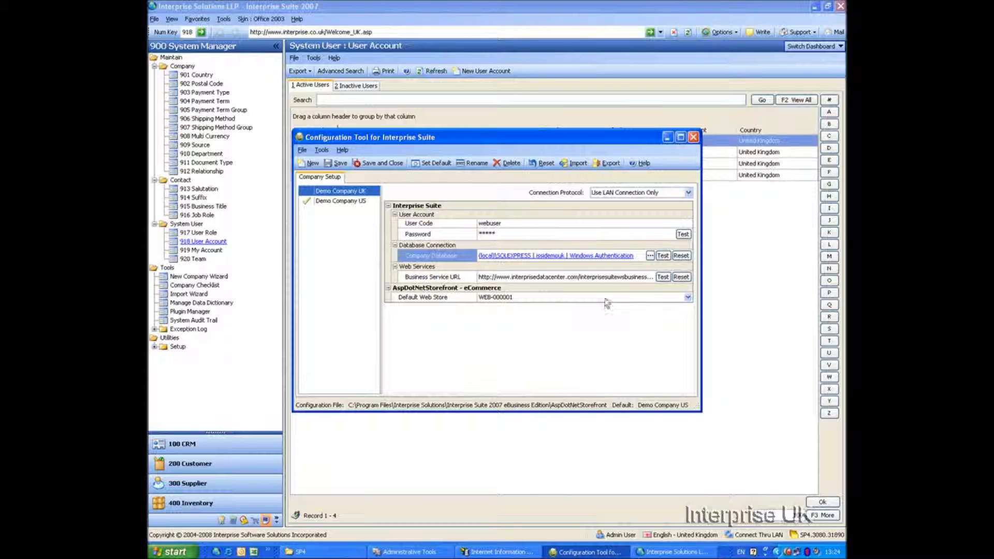
Select WEB-000001 as the default web store and save Demo Company UK as the default company.
{"action": "left_click", "coordinate": [648, 279]}
{"action": "left_click_drag", "start_coordinate": [645, 278], "coordinate": [481, 279]}
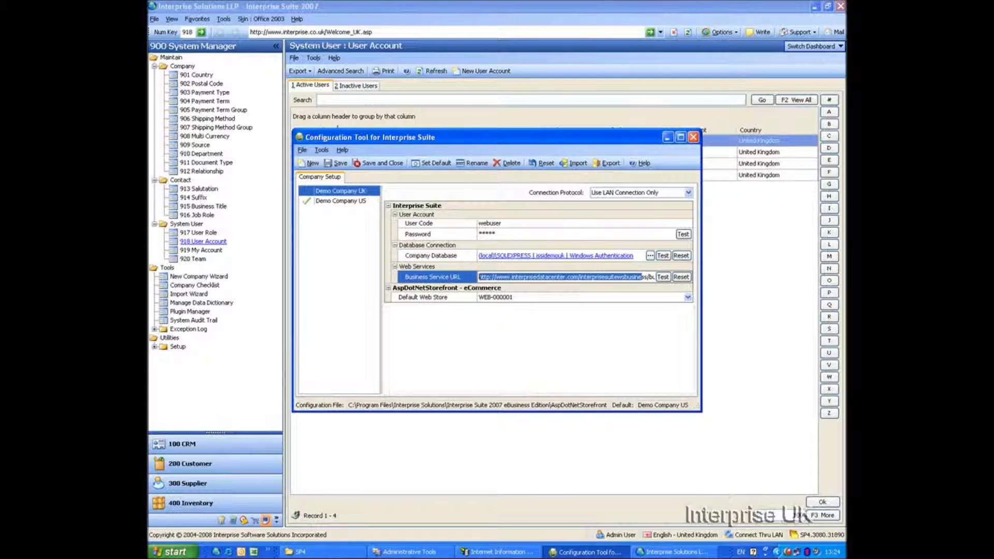
{"action": "left_click", "coordinate": [558, 300]}
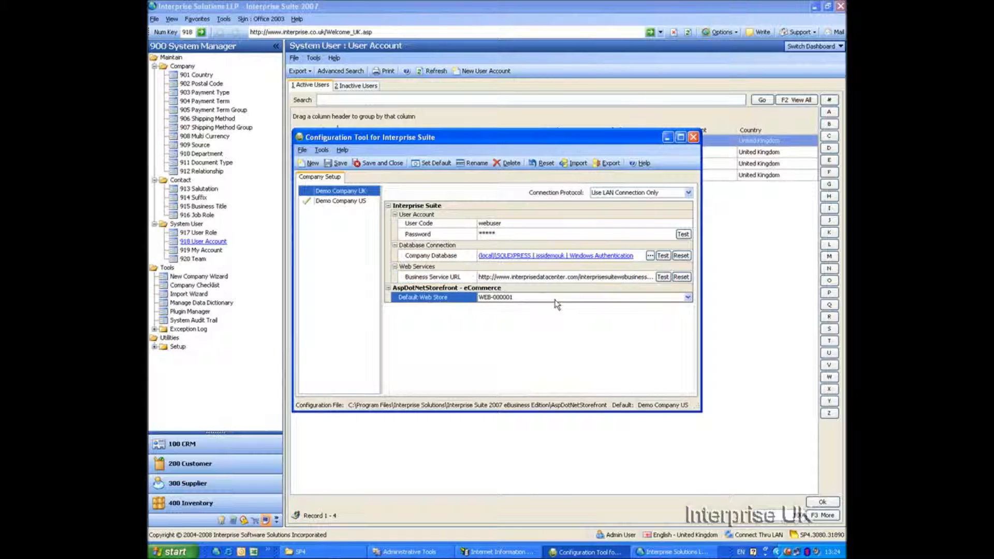
{"action": "left_click", "coordinate": [688, 299]}
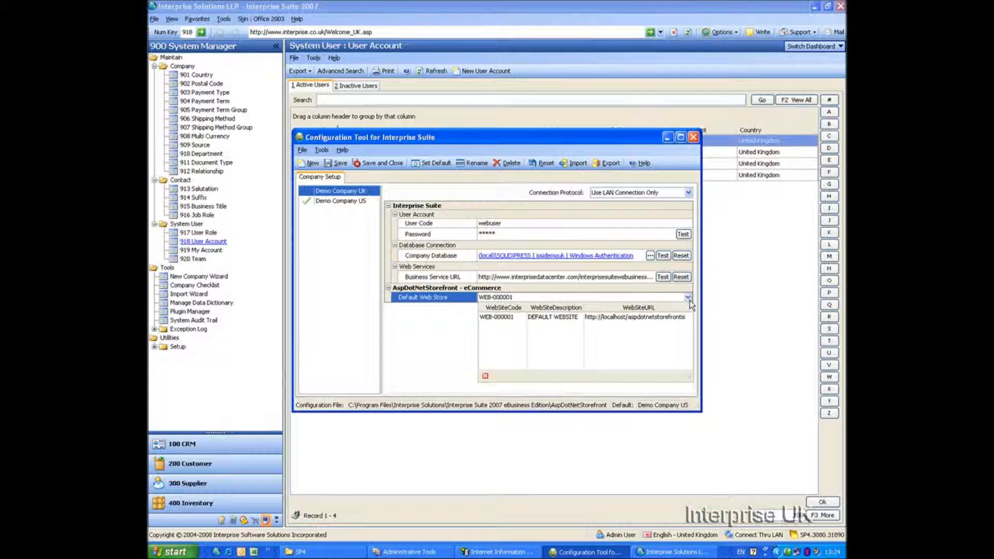
{"action": "left_click", "coordinate": [604, 322]}
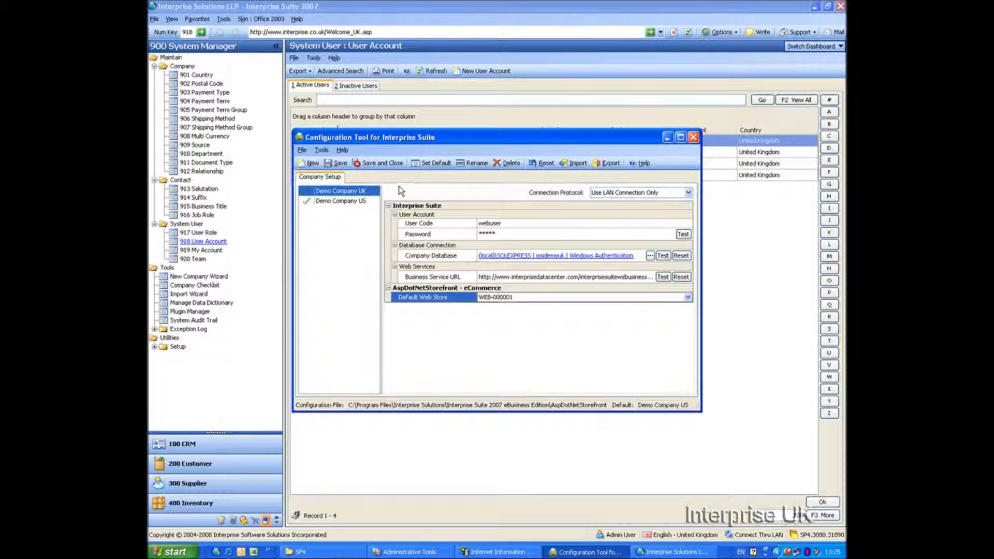
{"action": "left_click", "coordinate": [432, 167]}
{"action": "left_click", "coordinate": [337, 169]}
Try saving with an altered user account password, re-enter the original password, and save and close the company configuration.
{"action": "left_click", "coordinate": [499, 236]}
{"action": "type", "text": "*"}
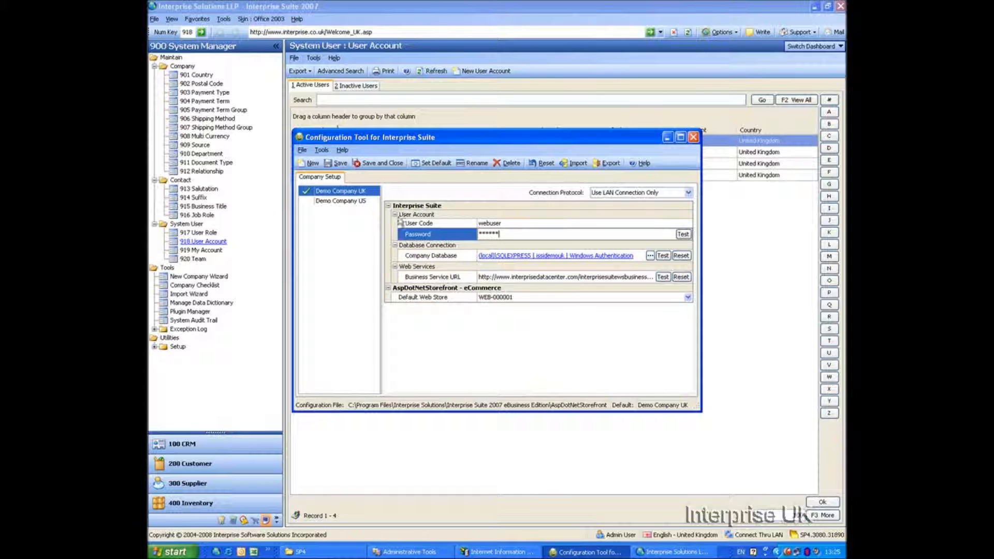
{"action": "left_click", "coordinate": [335, 163]}
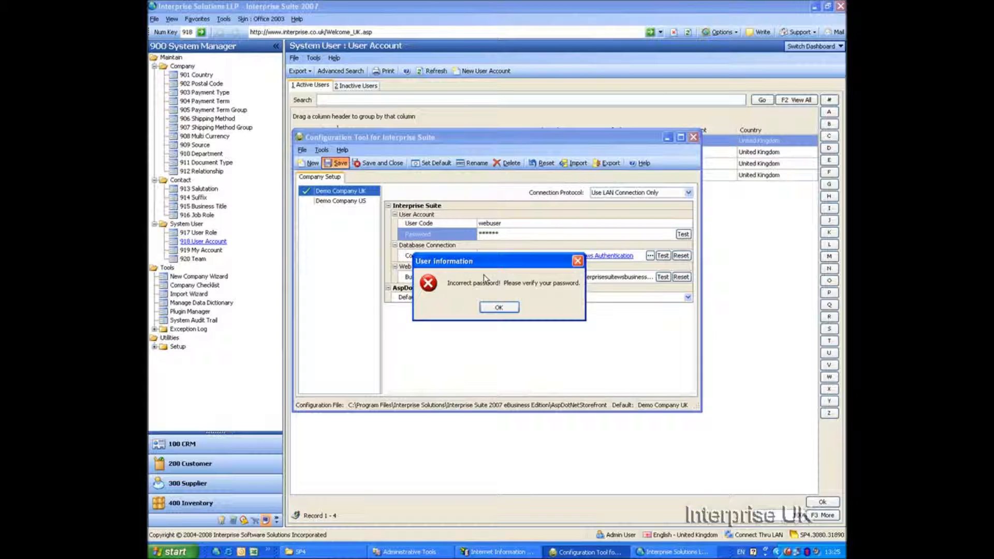
{"action": "left_click", "coordinate": [490, 308]}
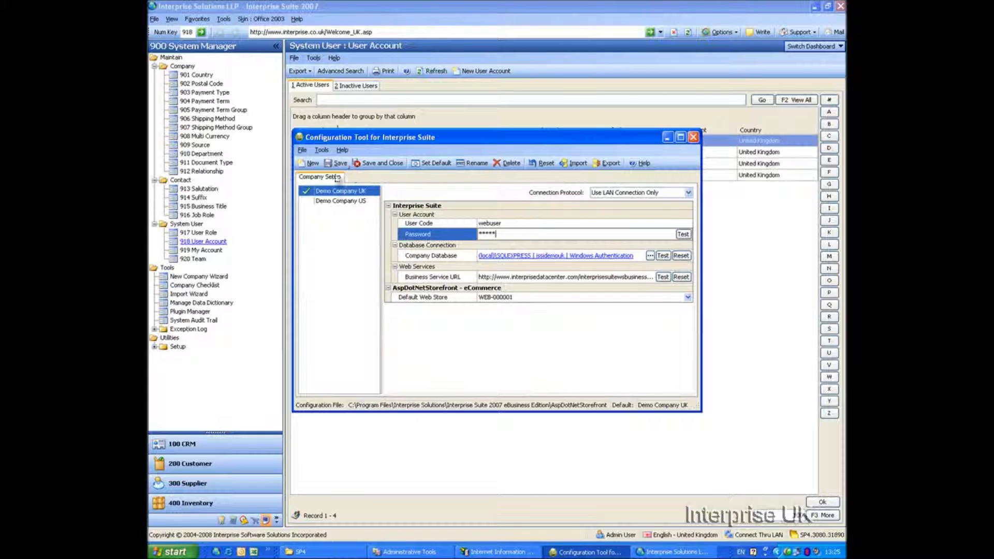
{"action": "left_click", "coordinate": [361, 165]}
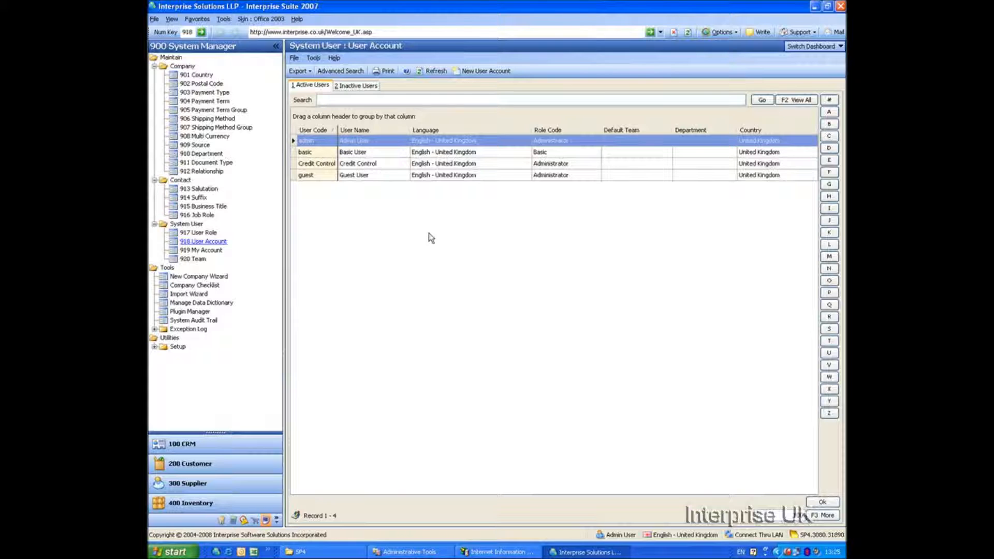
Switch to Internet Information Services and browse the AspDotNetStorefrontIS application under Default Web Site.
{"action": "left_click", "coordinate": [487, 553]}
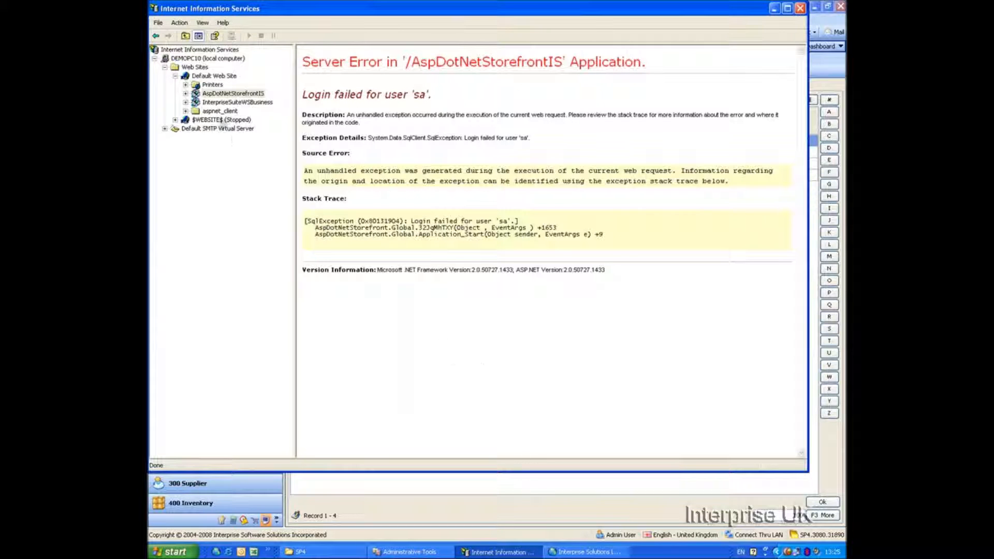
{"action": "right_click", "coordinate": [230, 94]}
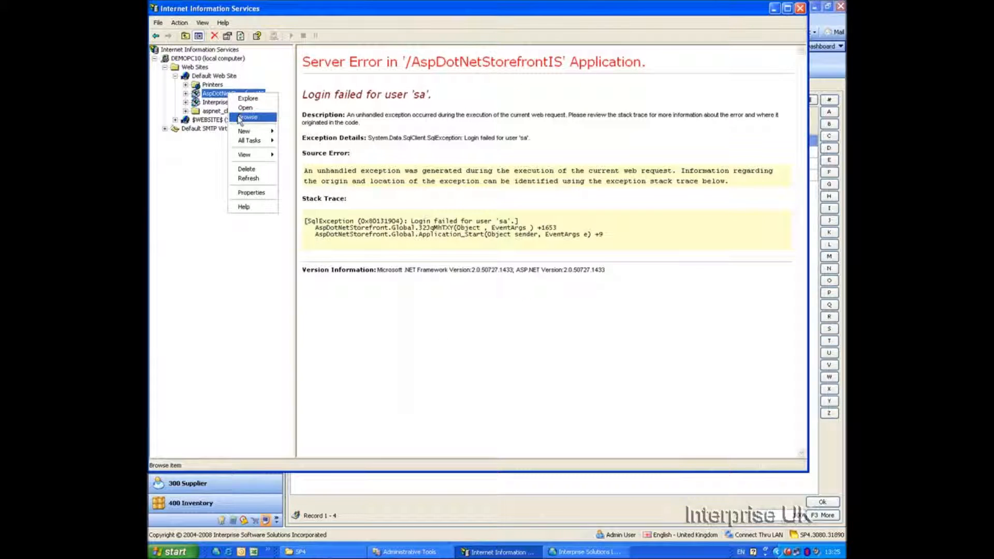
{"action": "left_click", "coordinate": [239, 118]}
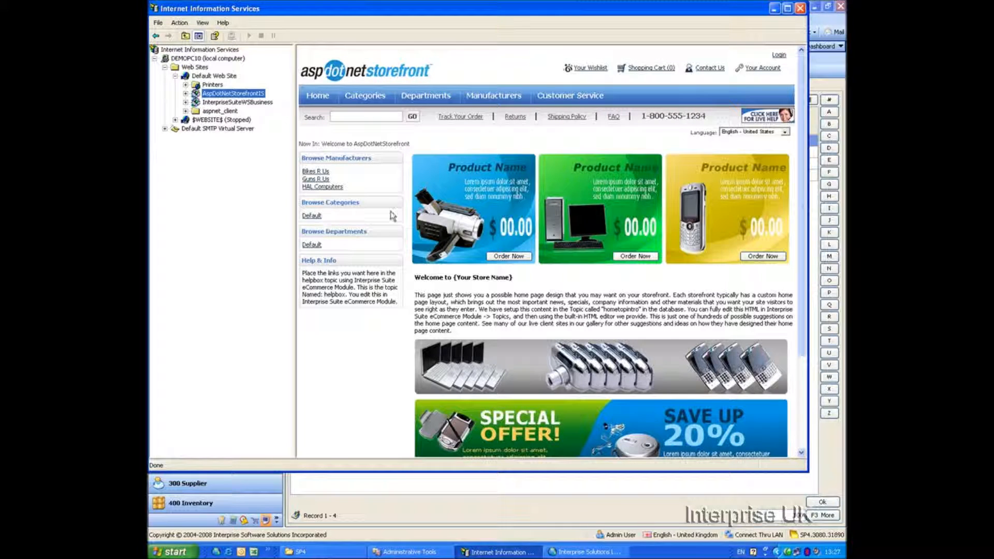
{"action": "left_click", "coordinate": [801, 8]}
{"action": "left_click", "coordinate": [228, 552]}
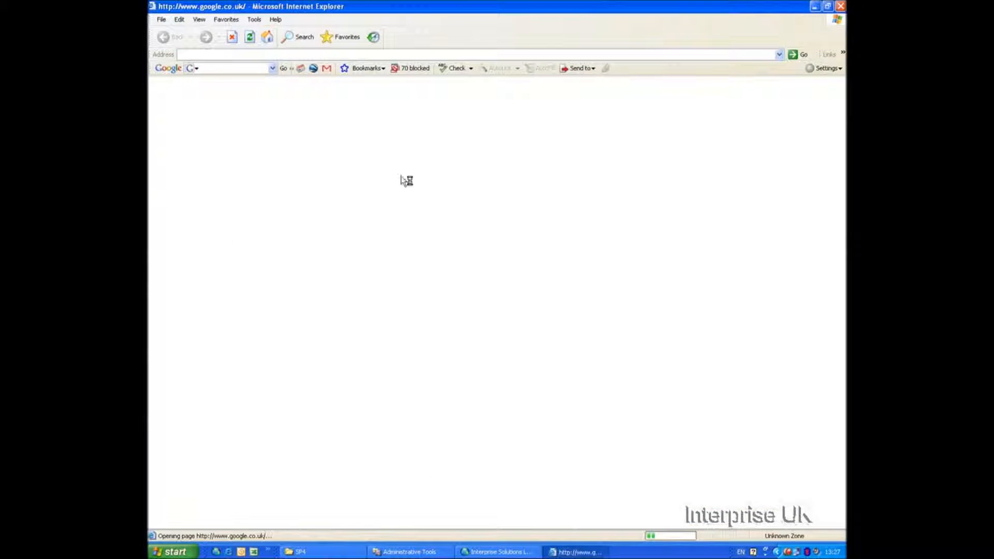
{"action": "left_click", "coordinate": [255, 55]}
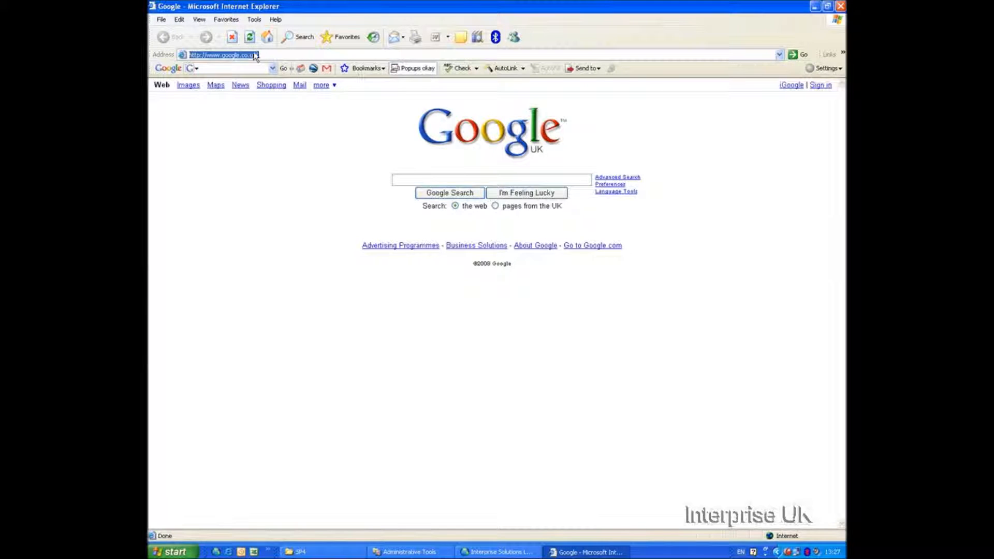
{"action": "type", "text": "http://local"}
{"action": "key", "text": "Down"}
{"action": "key", "text": "Down"}
{"action": "key", "text": "Return"}
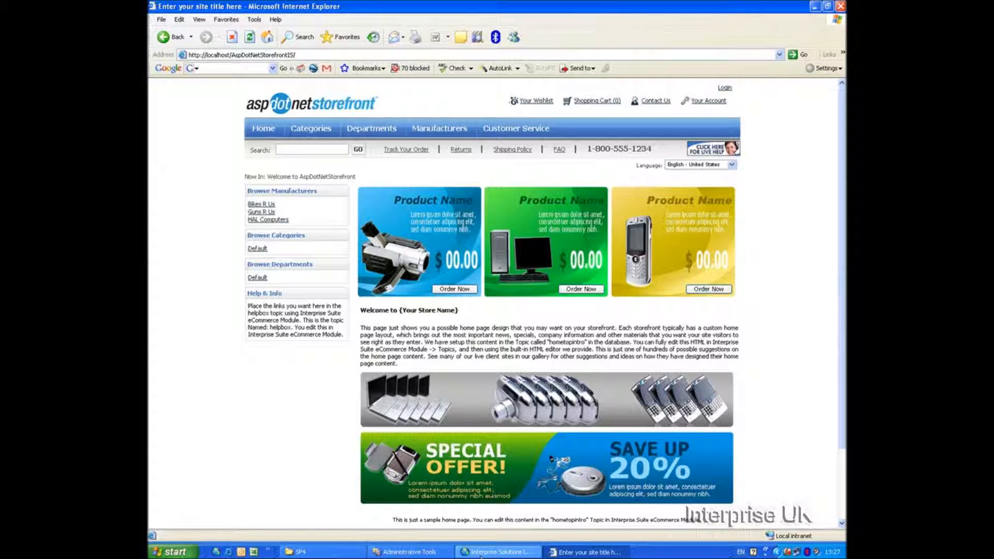
{"action": "left_click", "coordinate": [306, 55]}
{"action": "left_click_drag", "start_coordinate": [297, 55], "coordinate": [233, 57]}
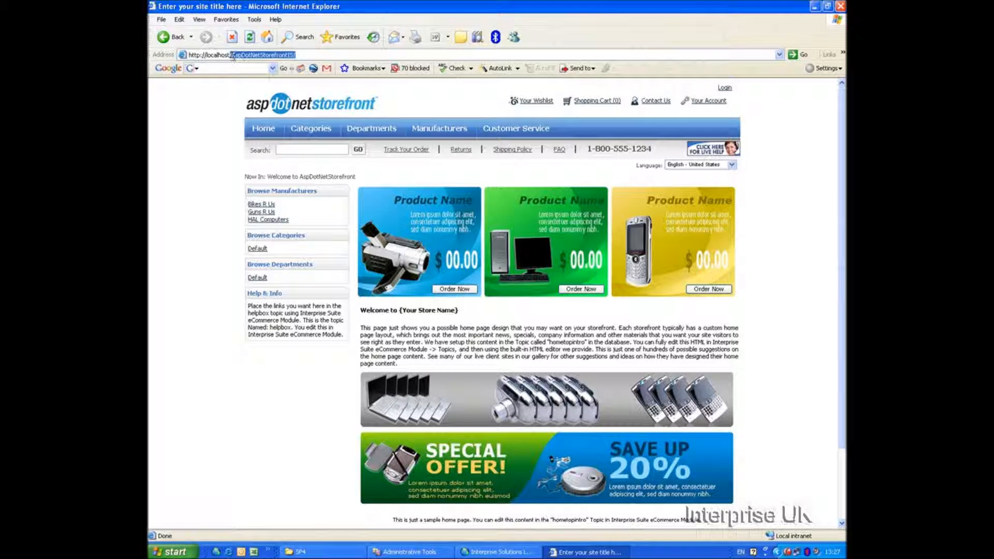
{"action": "left_click", "coordinate": [235, 55]}
Switch to Interprise Suite and open the DEFAULT WEBSITE web store record from the eCommerce module.
{"action": "left_click", "coordinate": [521, 553]}
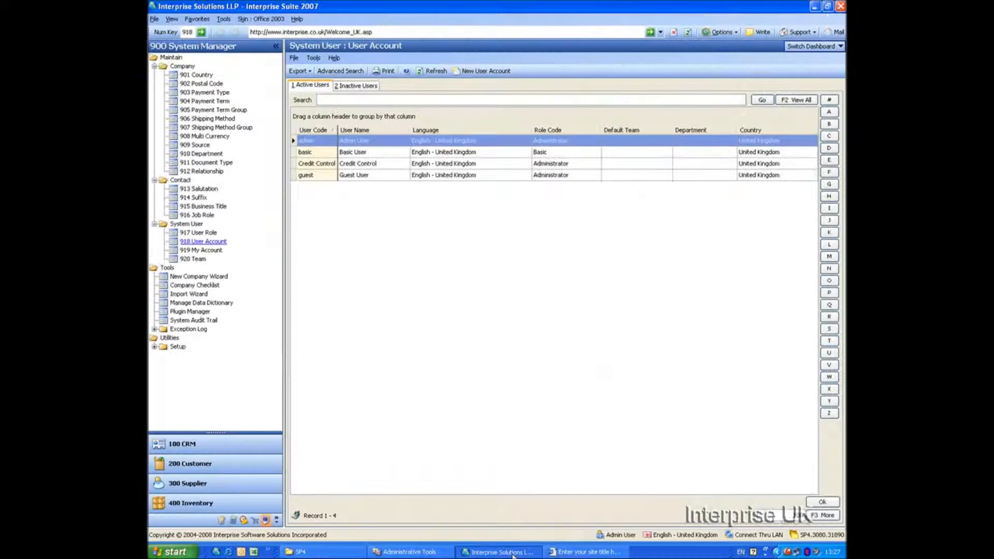
{"action": "left_click", "coordinate": [255, 520]}
{"action": "left_click", "coordinate": [193, 206]}
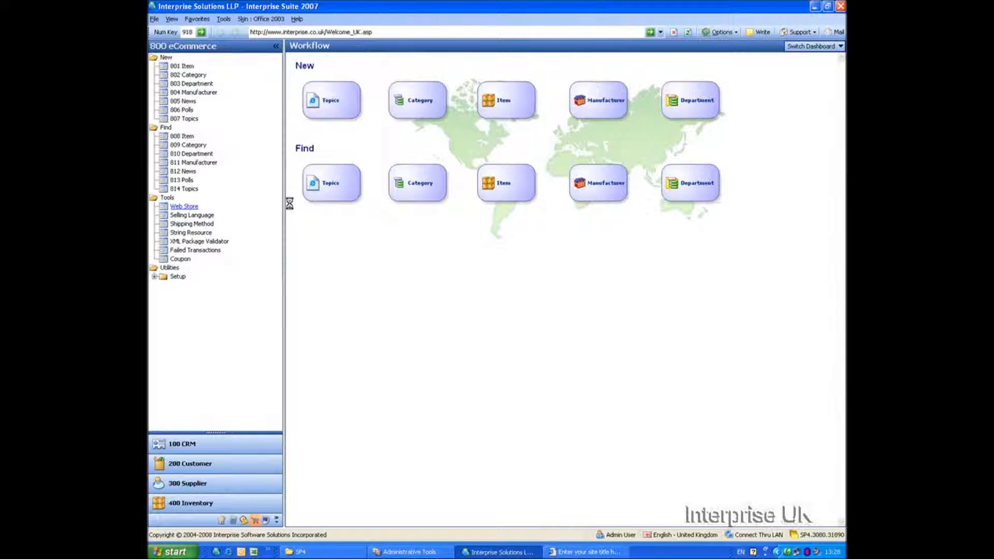
{"action": "double_click", "coordinate": [272, 187]}
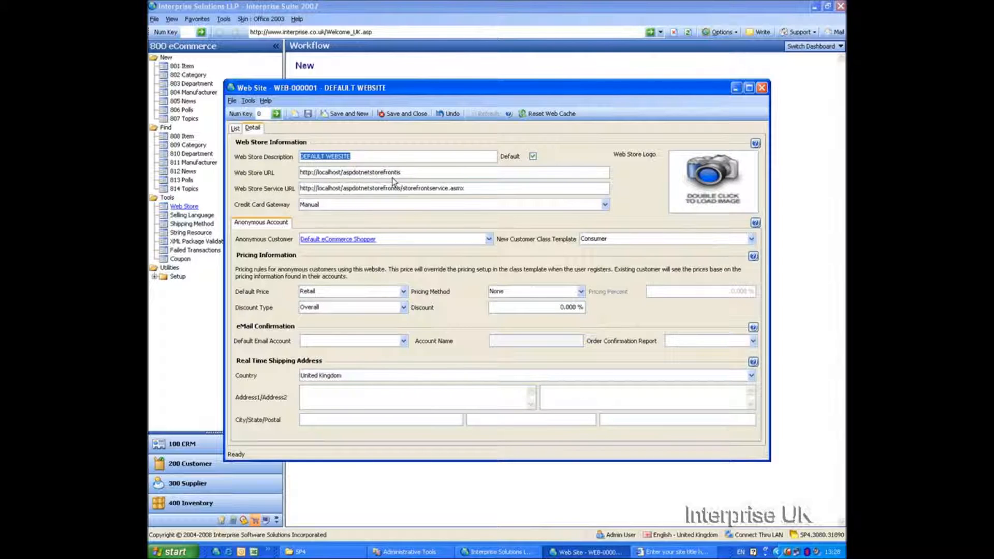
Examine the host and folder parts of the Web Store URL and the Web Store Service URL.
{"action": "left_click", "coordinate": [406, 172]}
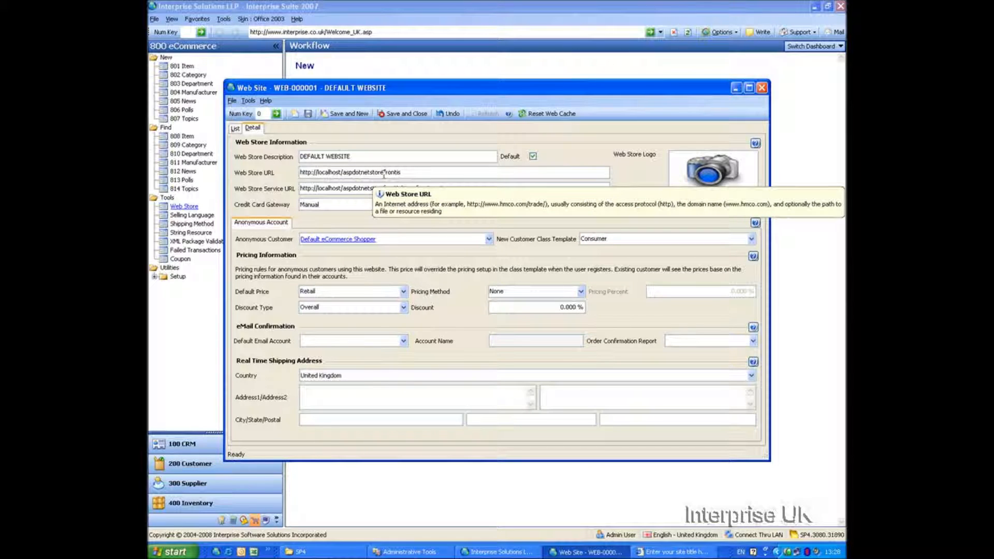
{"action": "left_click_drag", "start_coordinate": [345, 172], "coordinate": [405, 173]}
{"action": "left_click", "coordinate": [344, 191]}
{"action": "left_click_drag", "start_coordinate": [343, 191], "coordinate": [406, 190]}
{"action": "left_click", "coordinate": [404, 173]}
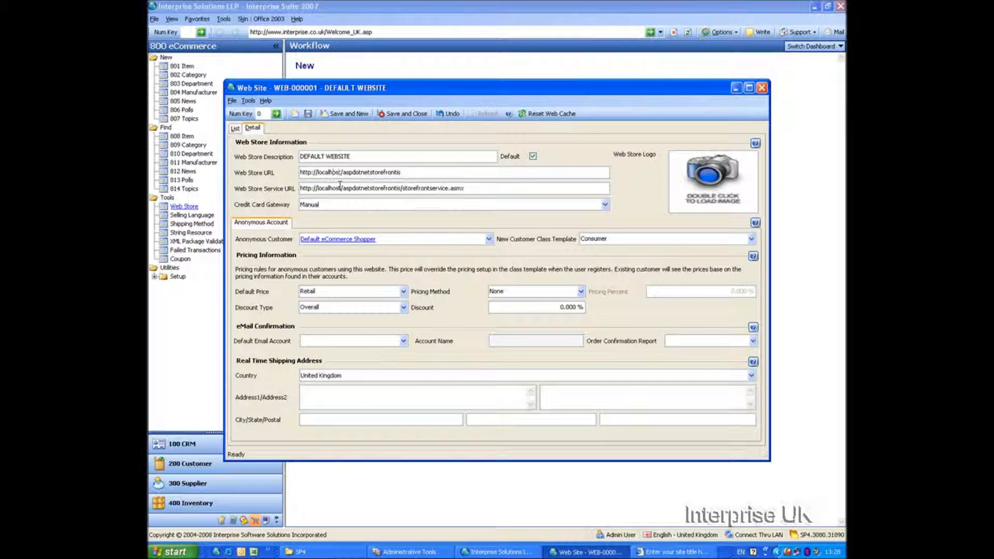
{"action": "key", "text": "Left"}
{"action": "key", "text": "Left"}
{"action": "key", "text": "Left"}
{"action": "mouse_move", "coordinate": [342, 173]}
Reset the web cache of the default web store and dismiss the resulting message.
{"action": "left_click", "coordinate": [537, 119]}
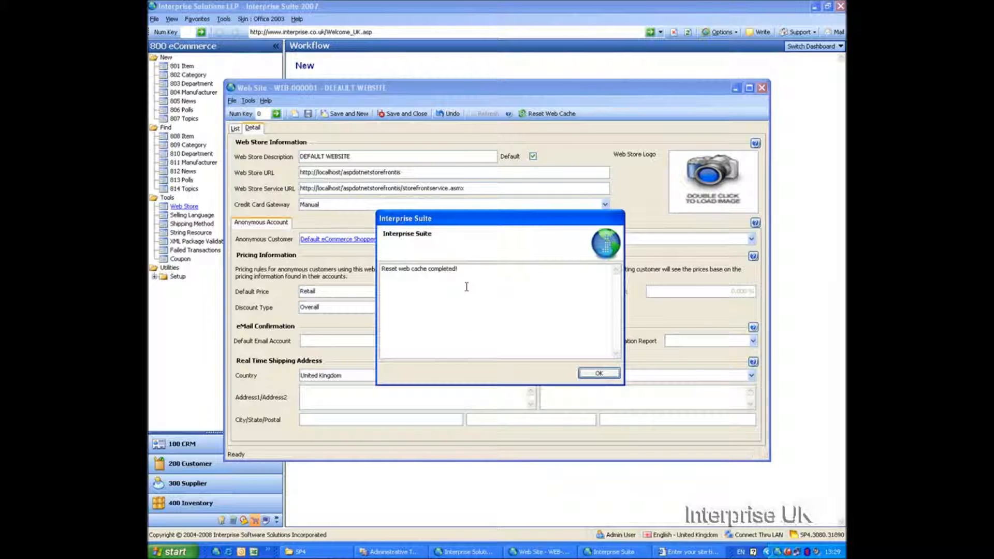
{"action": "left_click_drag", "start_coordinate": [467, 286], "coordinate": [152, 266]}
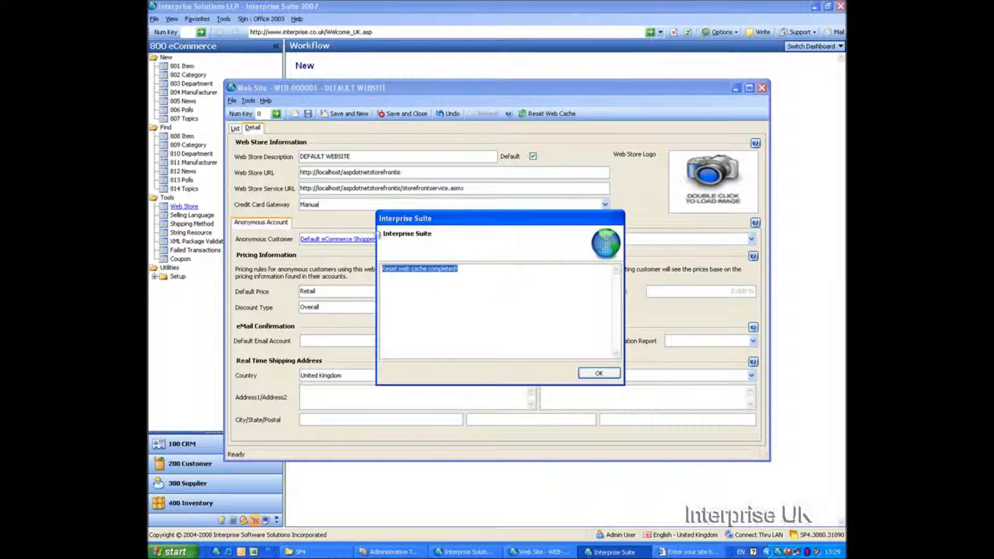
{"action": "left_click", "coordinate": [601, 375]}
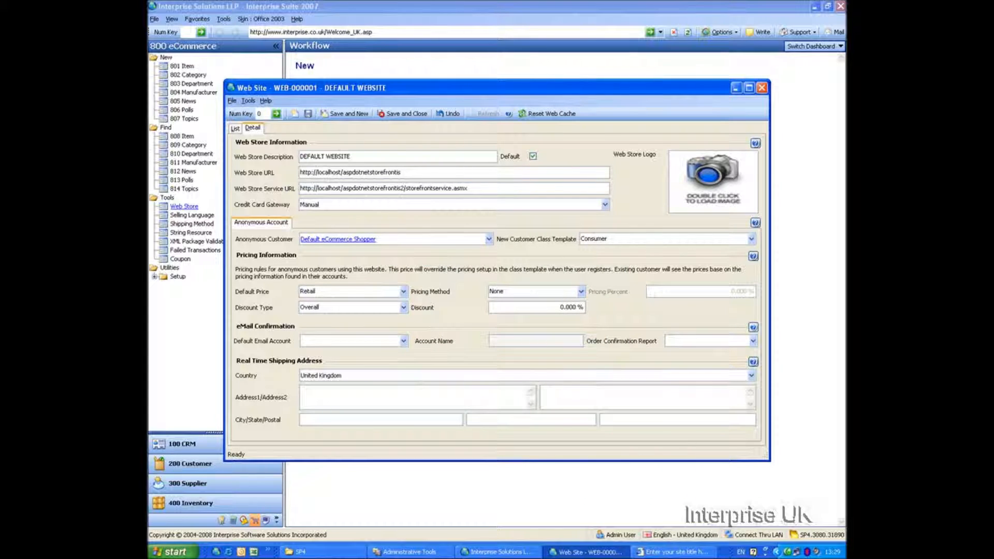
{"action": "left_click", "coordinate": [536, 115]}
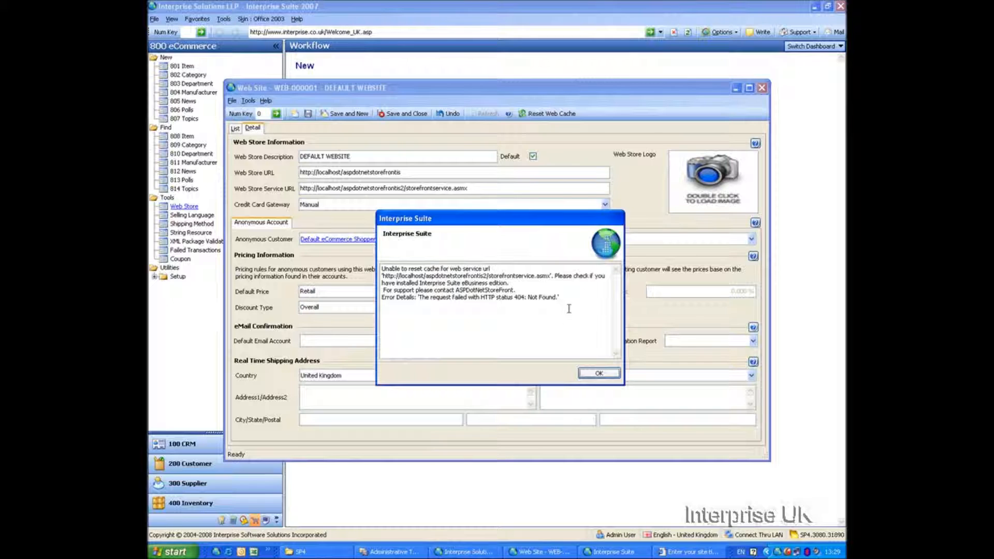
{"action": "left_click_drag", "start_coordinate": [542, 303], "coordinate": [382, 267]}
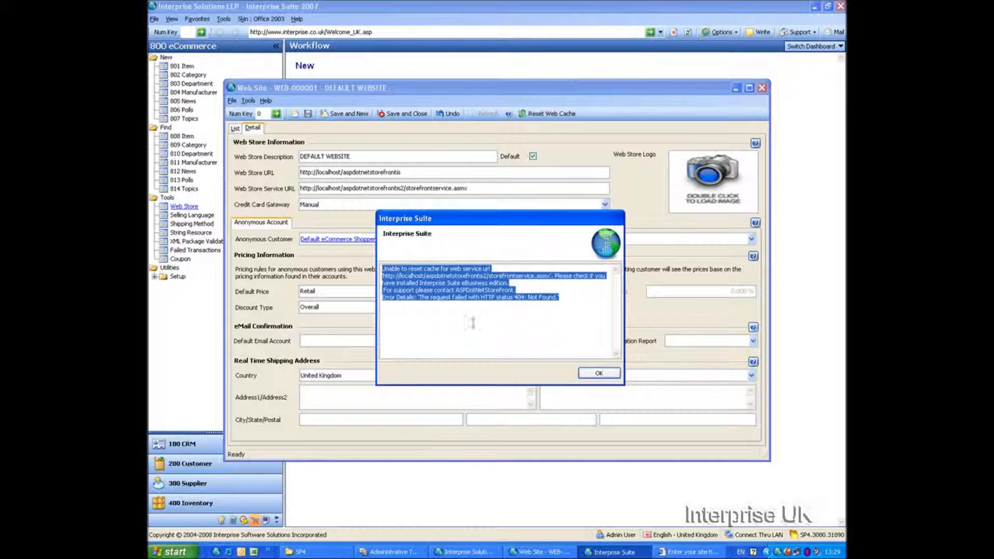
{"action": "left_click", "coordinate": [589, 373]}
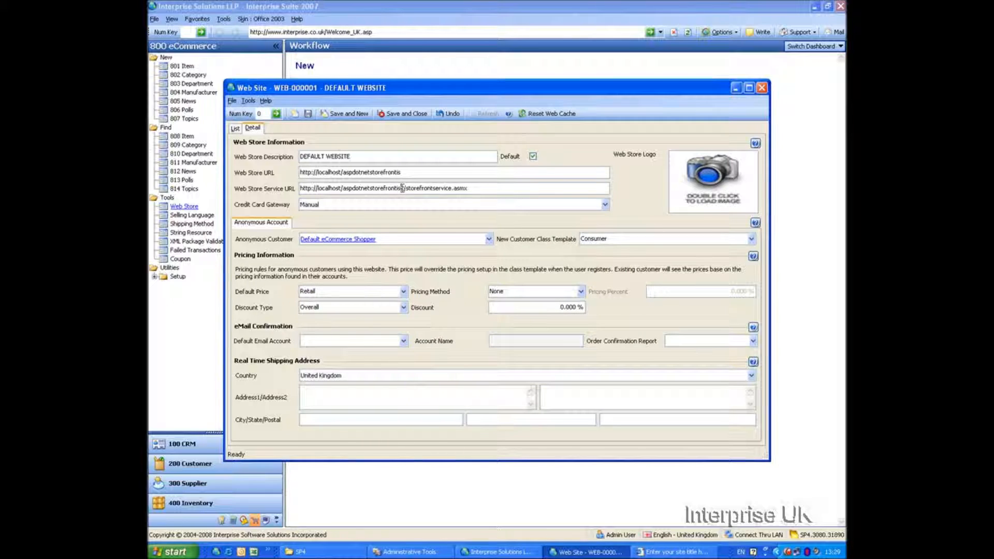
{"action": "key", "text": "Tab"}
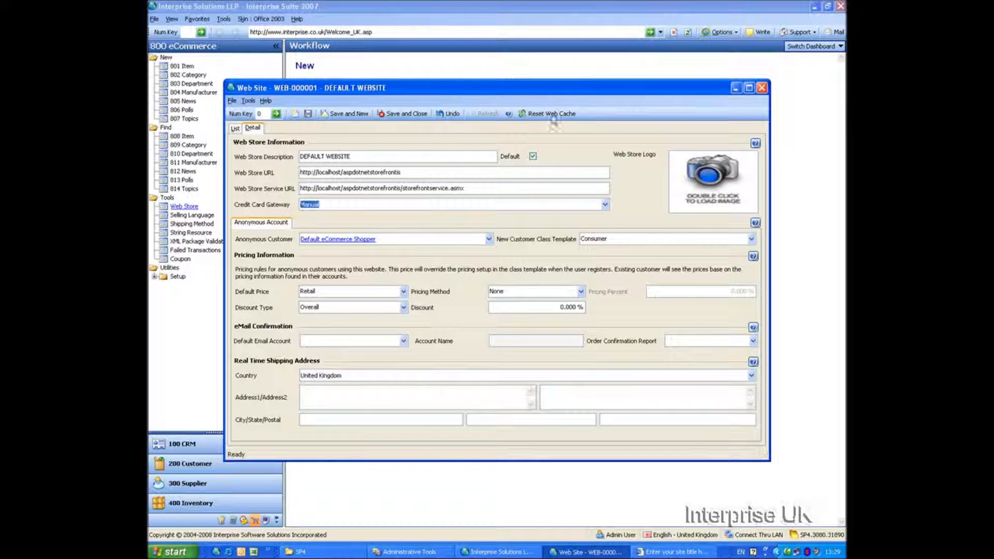
{"action": "left_click", "coordinate": [778, 499]}
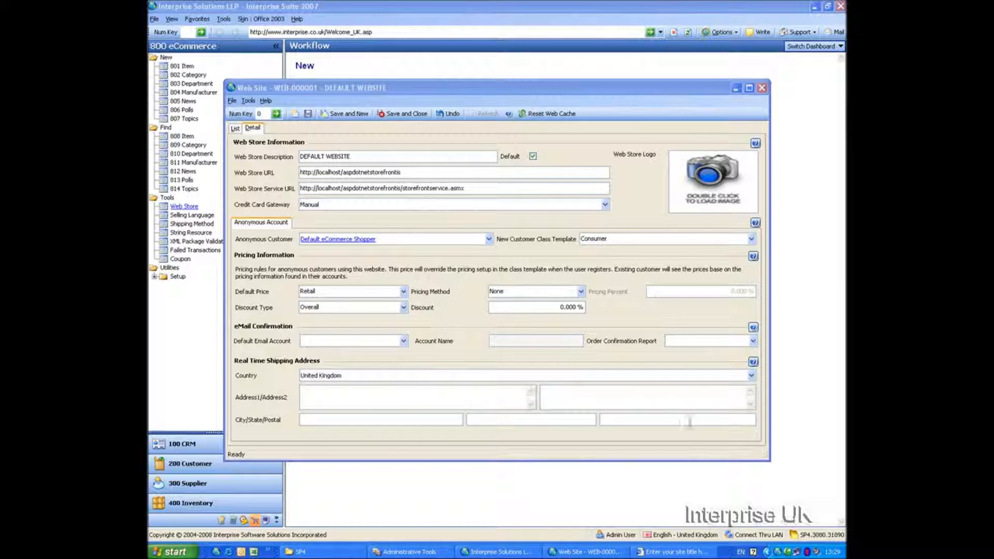
{"action": "left_click", "coordinate": [408, 115]}
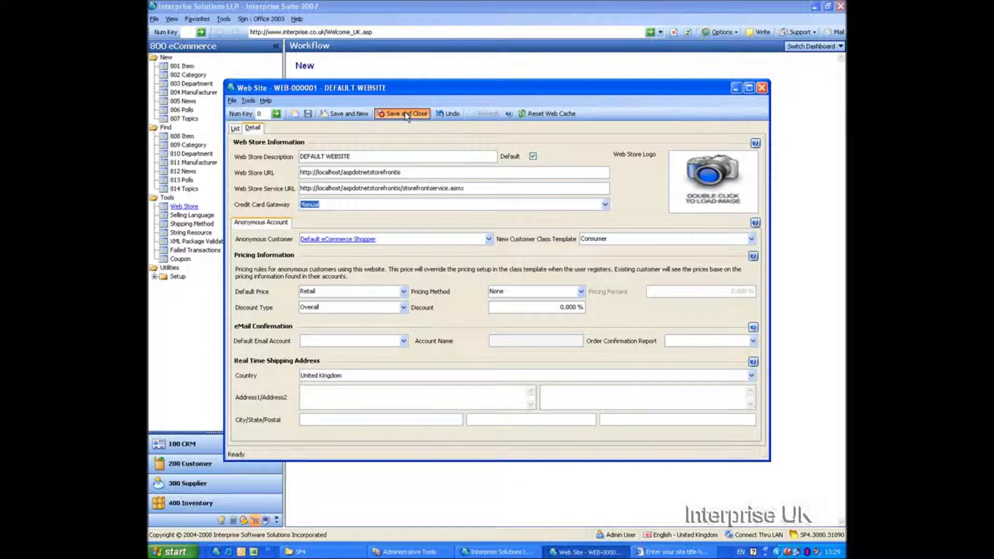
{"action": "left_click", "coordinate": [406, 116]}
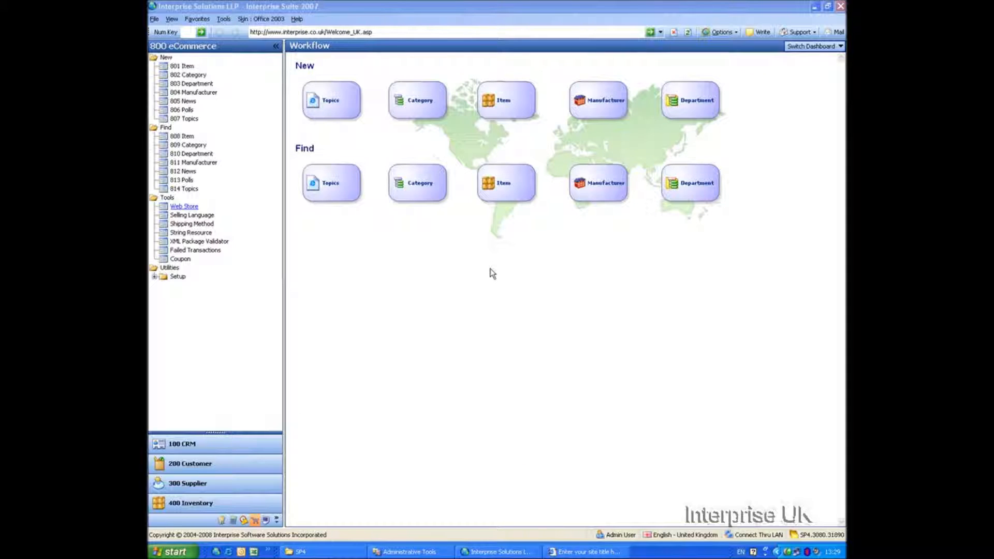
Switch to Administrative Tools, open Internet Information Services, and expand the local computer down to the sites under Default Web Site.
{"action": "left_click", "coordinate": [419, 552]}
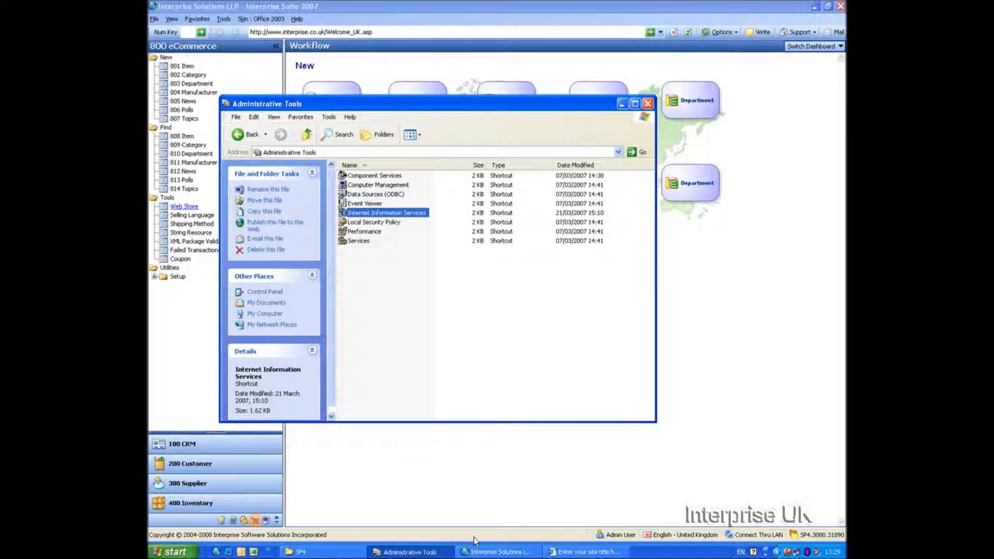
{"action": "double_click", "coordinate": [369, 217]}
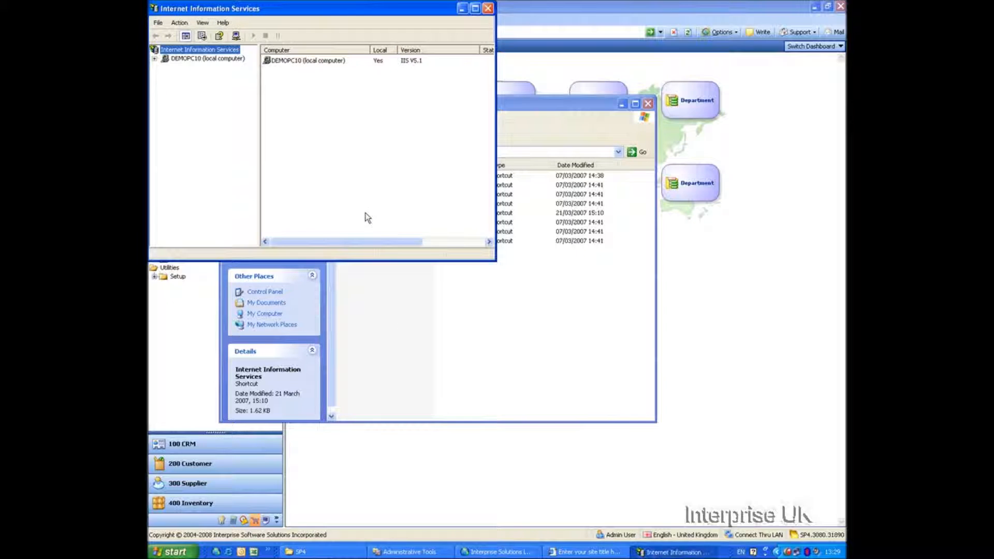
{"action": "left_click", "coordinate": [154, 58]}
{"action": "left_click", "coordinate": [165, 67]}
{"action": "left_click", "coordinate": [176, 76]}
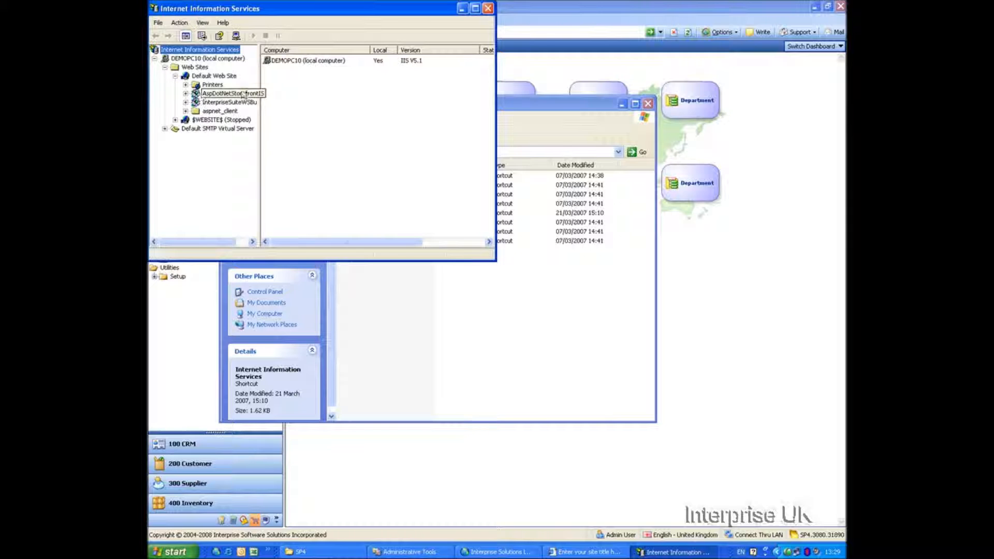
{"action": "left_click_drag", "start_coordinate": [260, 83], "coordinate": [291, 84]}
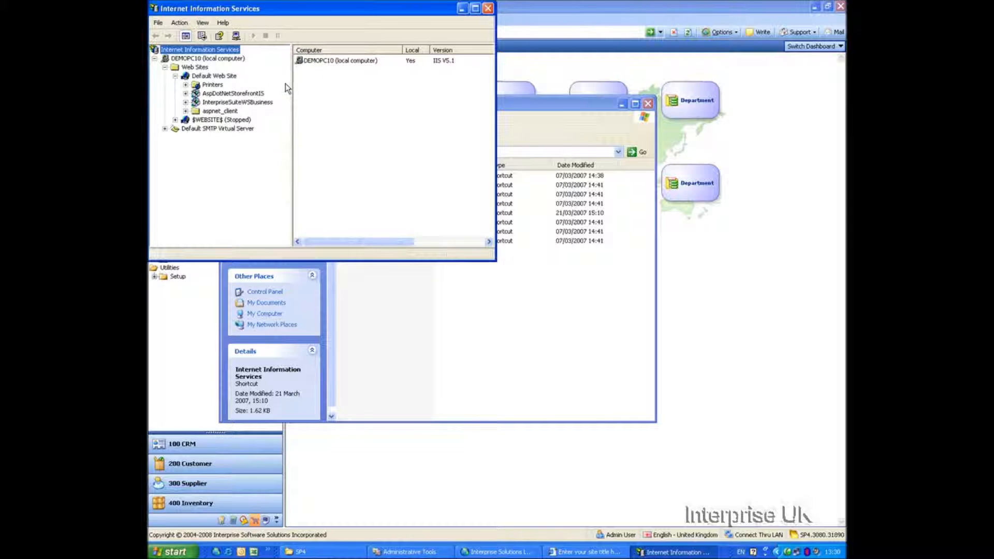
Open the properties of the AspDotNetStorefrontIS virtual directory and copy its full local path.
{"action": "right_click", "coordinate": [253, 96]}
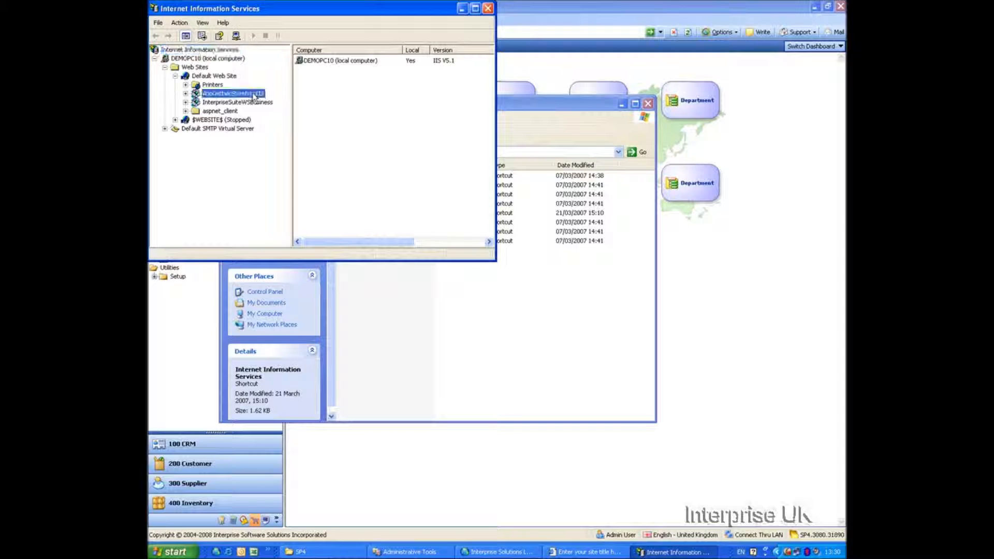
{"action": "left_click", "coordinate": [196, 88]}
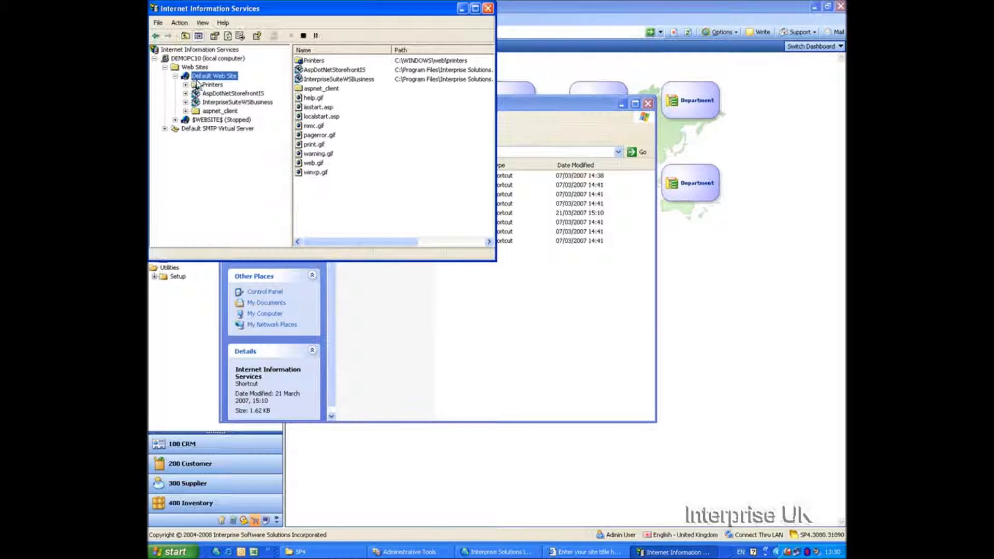
{"action": "right_click", "coordinate": [209, 94]}
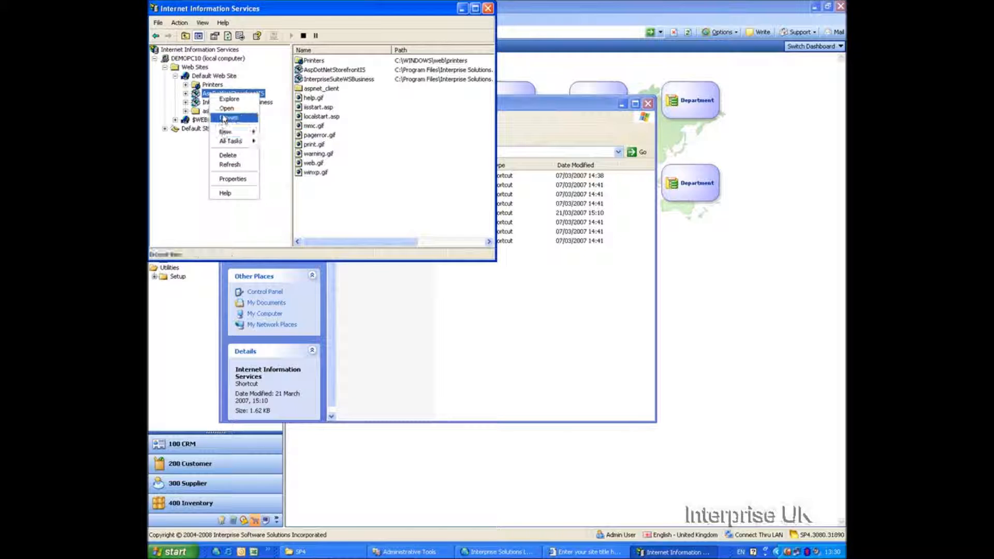
{"action": "left_click", "coordinate": [233, 179]}
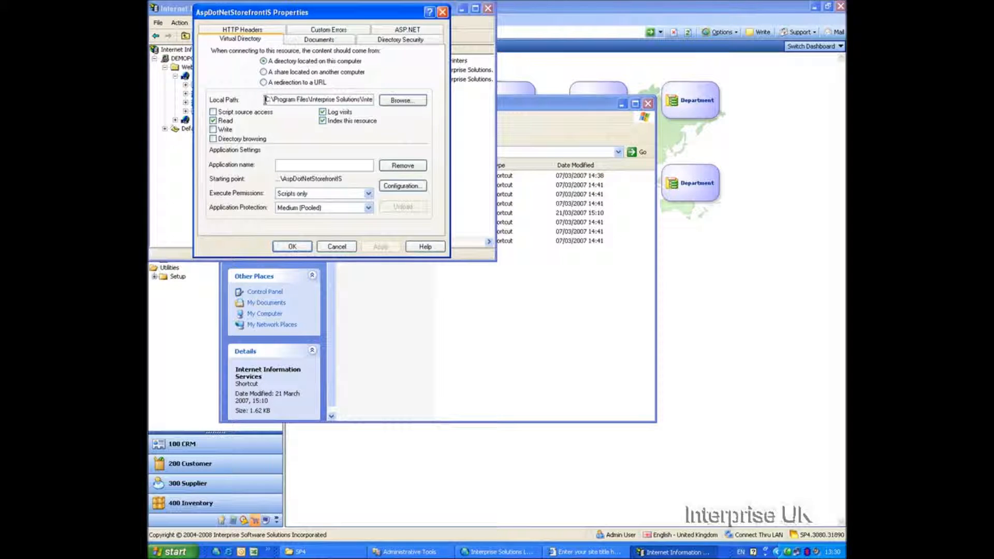
{"action": "left_click_drag", "start_coordinate": [265, 99], "coordinate": [478, 113]}
{"action": "key", "text": "ctrl+c"}
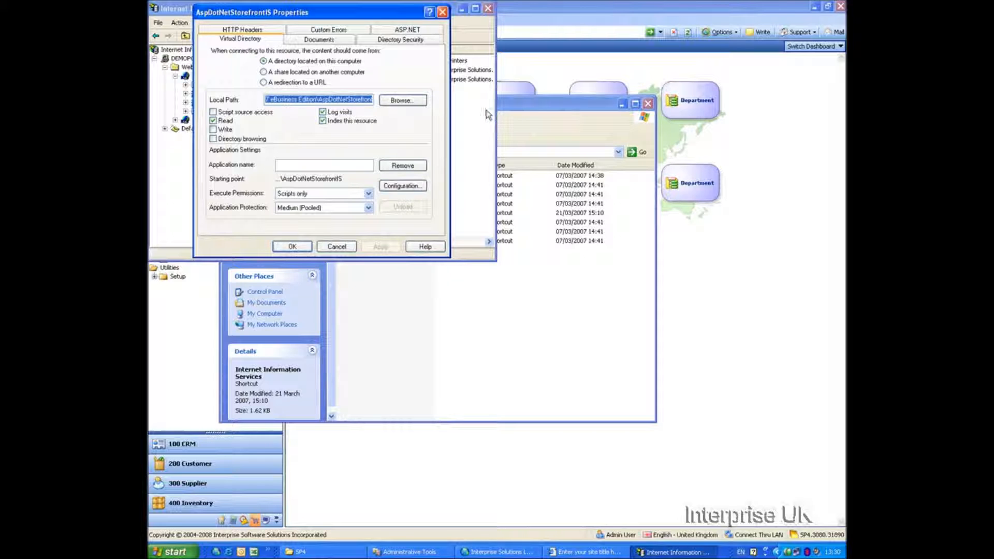
Open the AspDotNetStorefront folder in Windows Explorer by running the copied local path.
{"action": "left_click", "coordinate": [175, 552]}
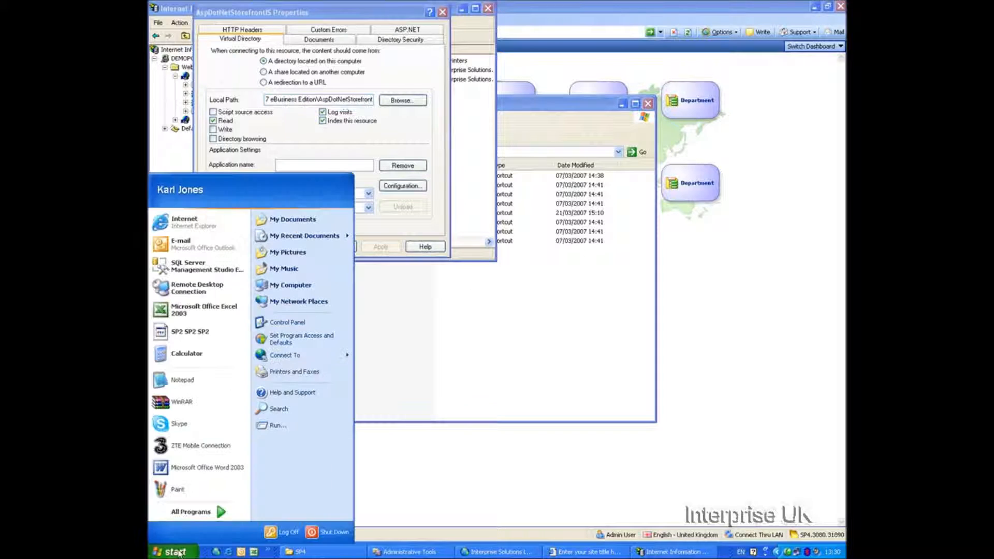
{"action": "left_click", "coordinate": [274, 425]}
{"action": "key", "text": "ctrl+v"}
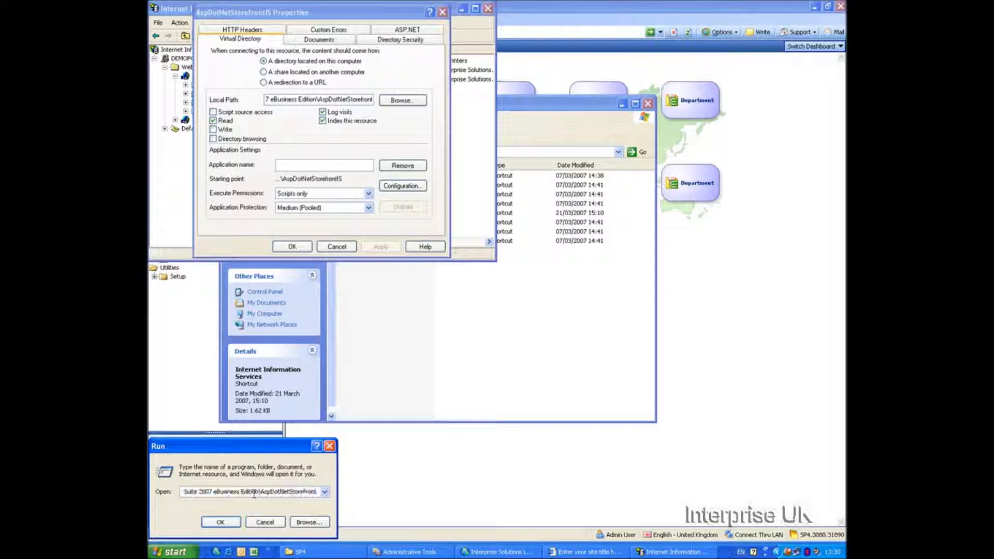
{"action": "key", "text": "Return"}
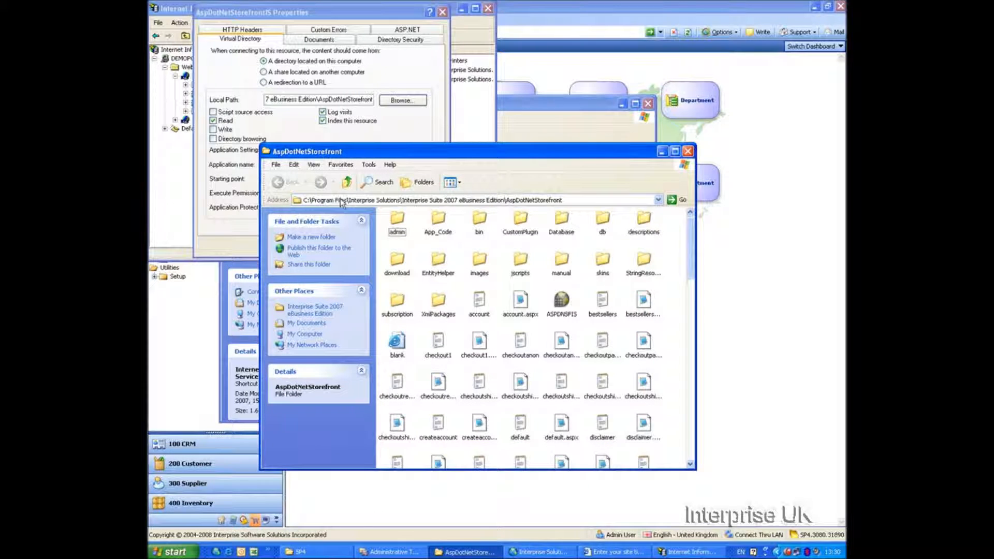
From the parent folder, open the AspDotNetStorefront folder's security settings and allow the ASP.NET Machine Account Read & Execute.
{"action": "left_click", "coordinate": [347, 182]}
{"action": "right_click", "coordinate": [400, 231]}
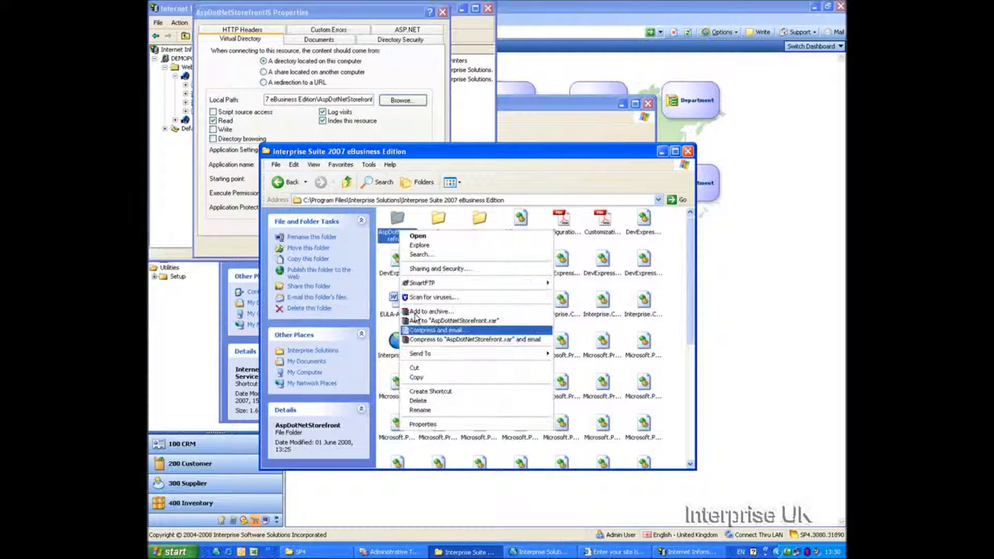
{"action": "left_click", "coordinate": [434, 424]}
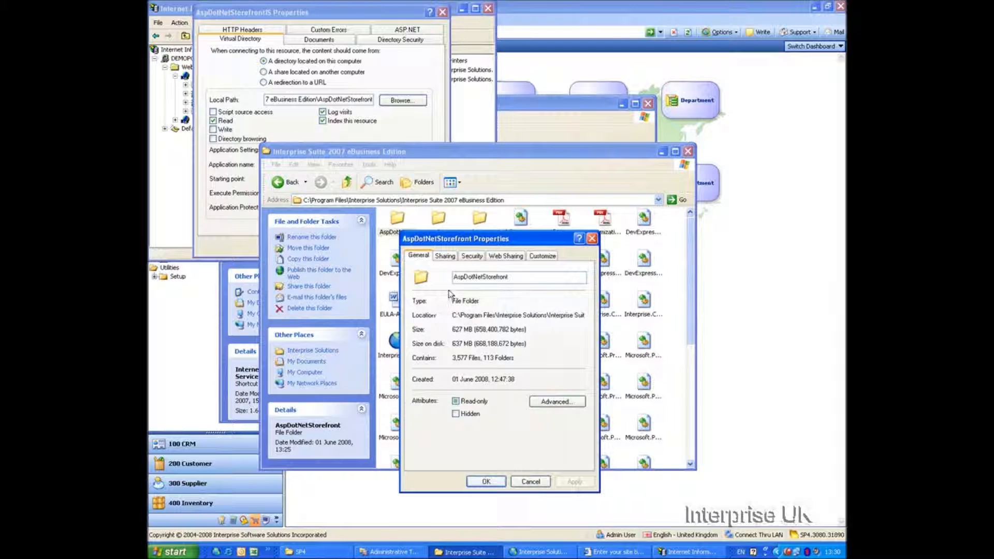
{"action": "left_click", "coordinate": [472, 257]}
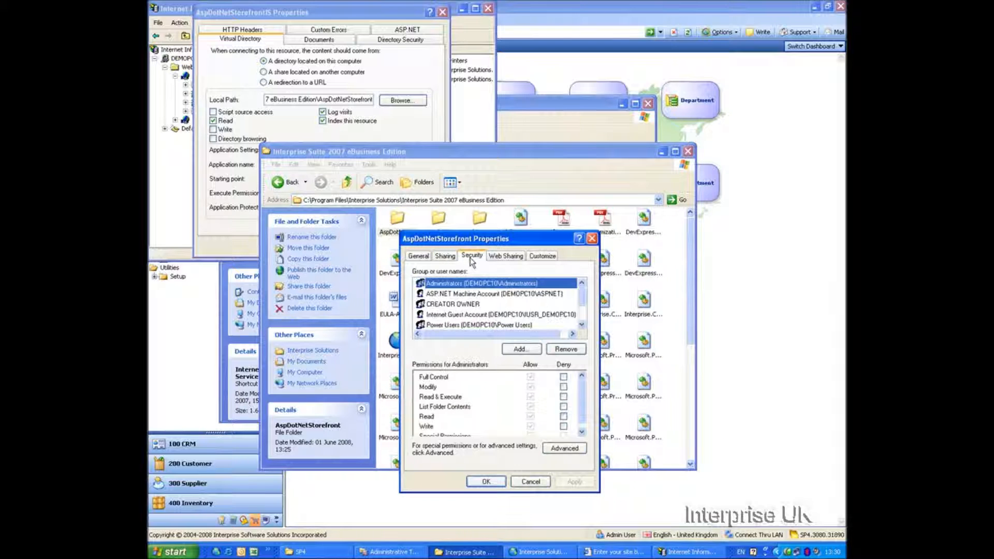
{"action": "left_click", "coordinate": [479, 294]}
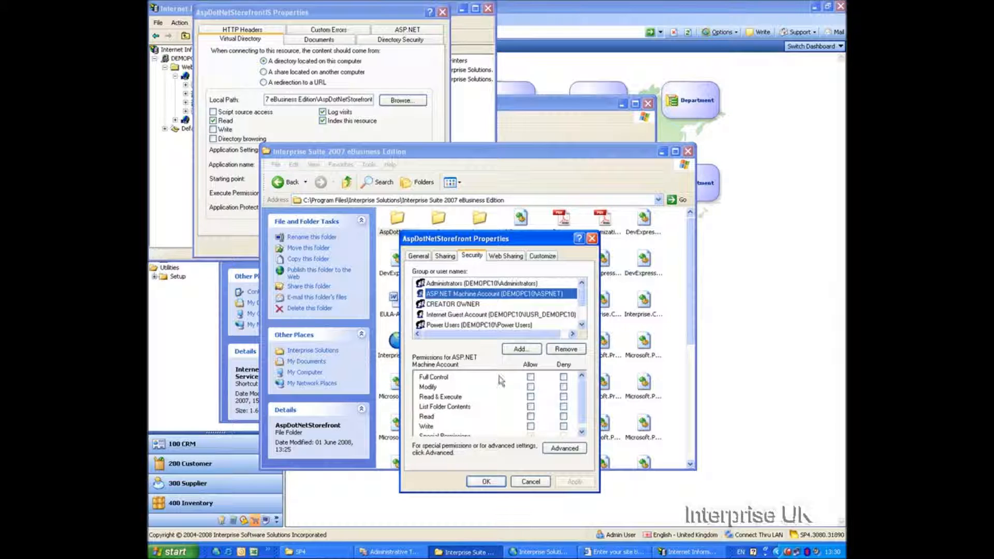
{"action": "left_click", "coordinate": [531, 397]}
In the advanced security settings, replace the permission entries on all child objects of the AspDotNetStorefront folder and confirm the change.
{"action": "left_click", "coordinate": [564, 449]}
{"action": "left_click", "coordinate": [431, 471]}
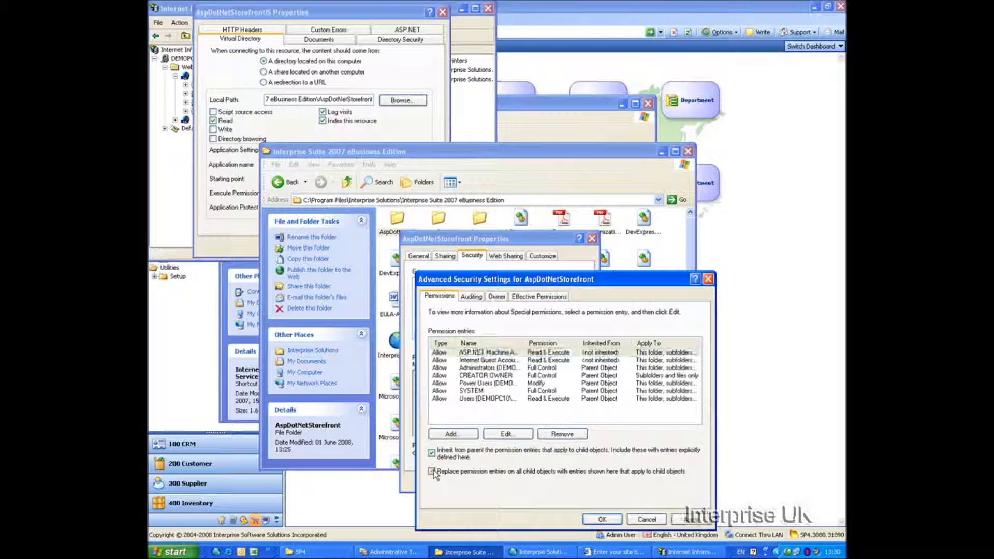
{"action": "left_click", "coordinate": [685, 520]}
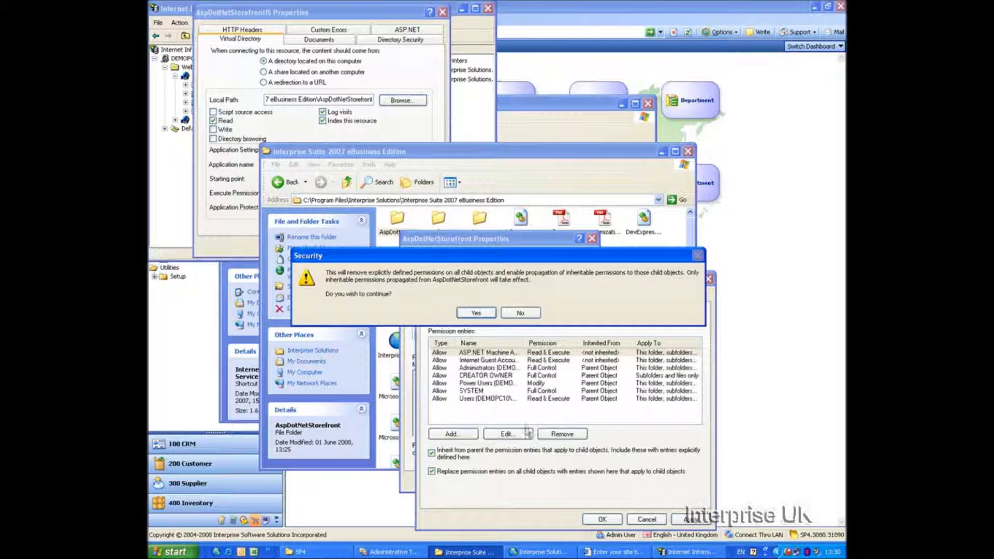
{"action": "left_click", "coordinate": [484, 313]}
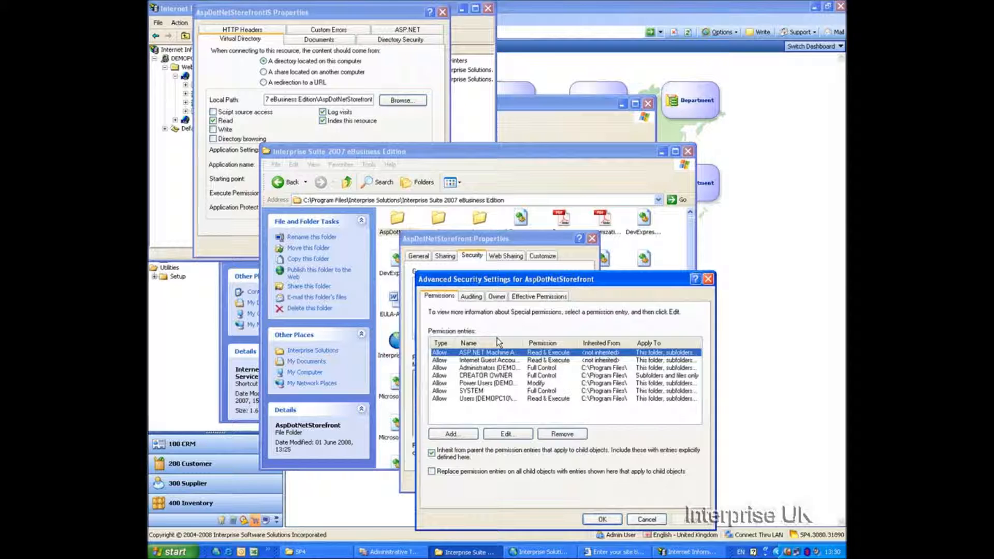
{"action": "left_click", "coordinate": [602, 519]}
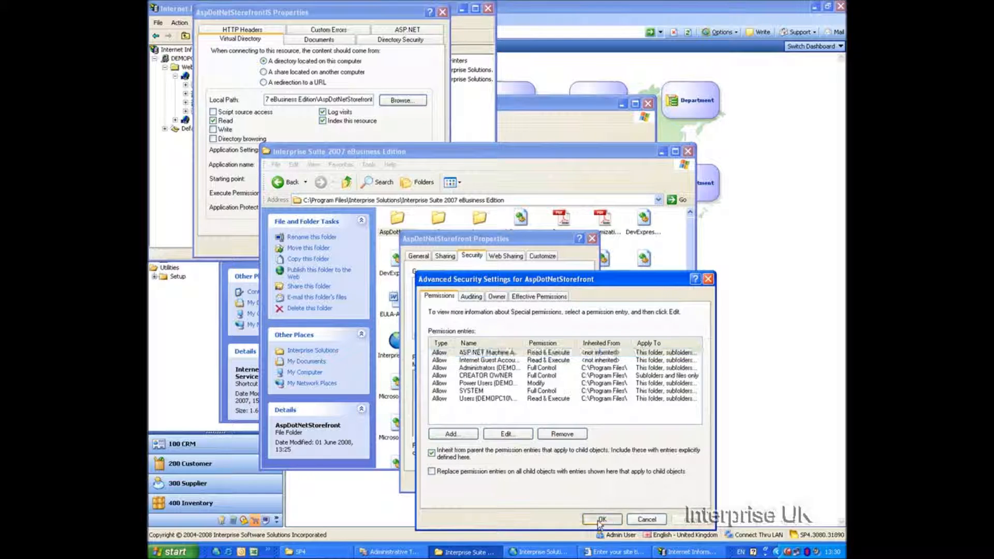
Check the Internet Guest Account's permissions on the AspDotNetStorefront folder and cancel out of the folder's properties.
{"action": "left_click", "coordinate": [527, 314]}
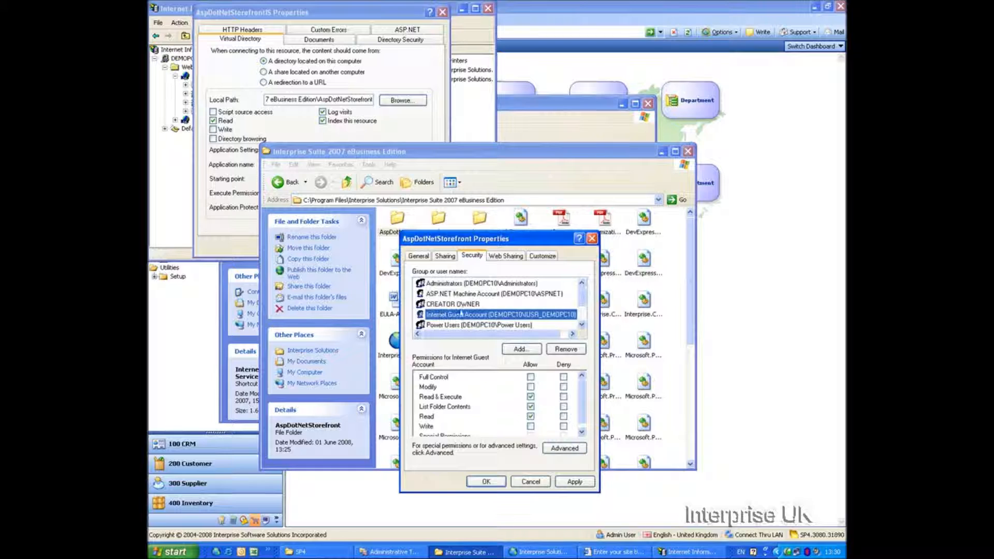
{"action": "left_click", "coordinate": [531, 406]}
{"action": "left_click", "coordinate": [529, 482]}
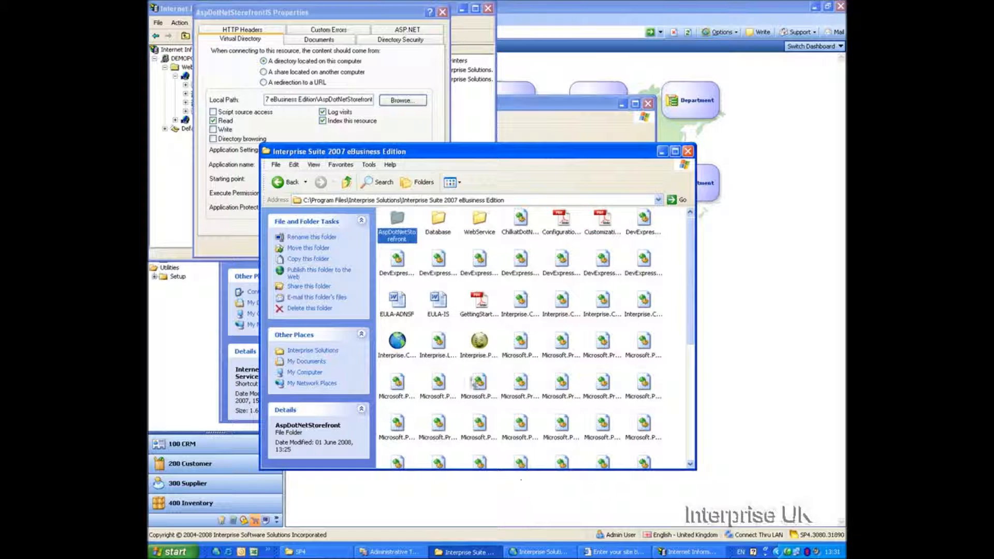
Inside the AspDotNetStorefront folder, allow the ASP.NET Machine Account Modify permission on the CustomPlugin folder.
{"action": "double_click", "coordinate": [398, 232]}
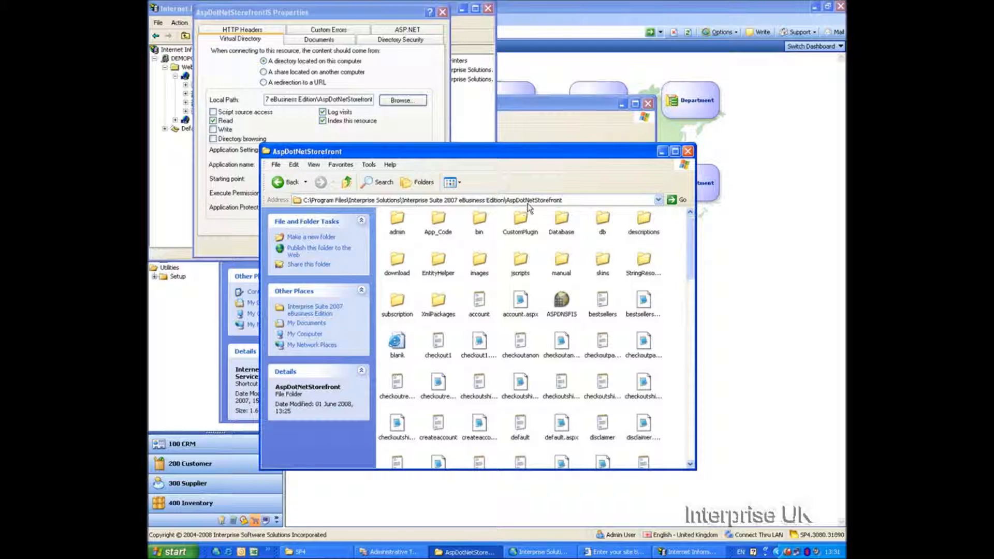
{"action": "right_click", "coordinate": [519, 234]}
{"action": "left_click", "coordinate": [549, 425]}
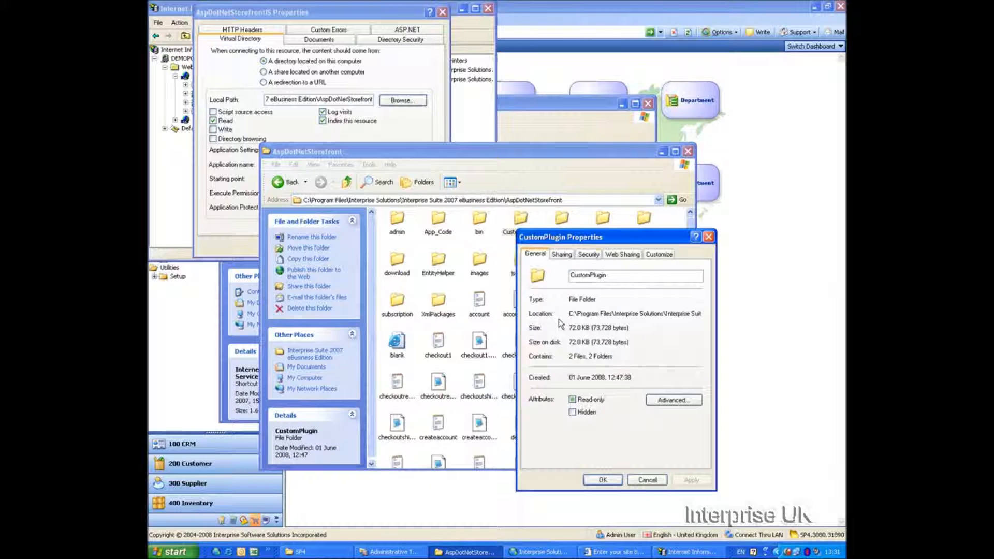
{"action": "left_click", "coordinate": [583, 256]}
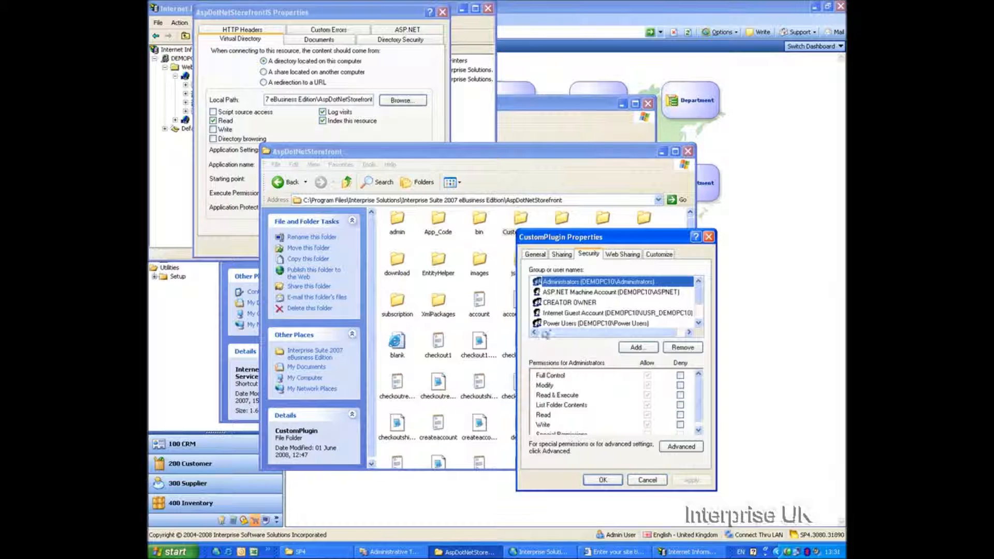
{"action": "left_click", "coordinate": [560, 292]}
{"action": "left_click", "coordinate": [647, 385]}
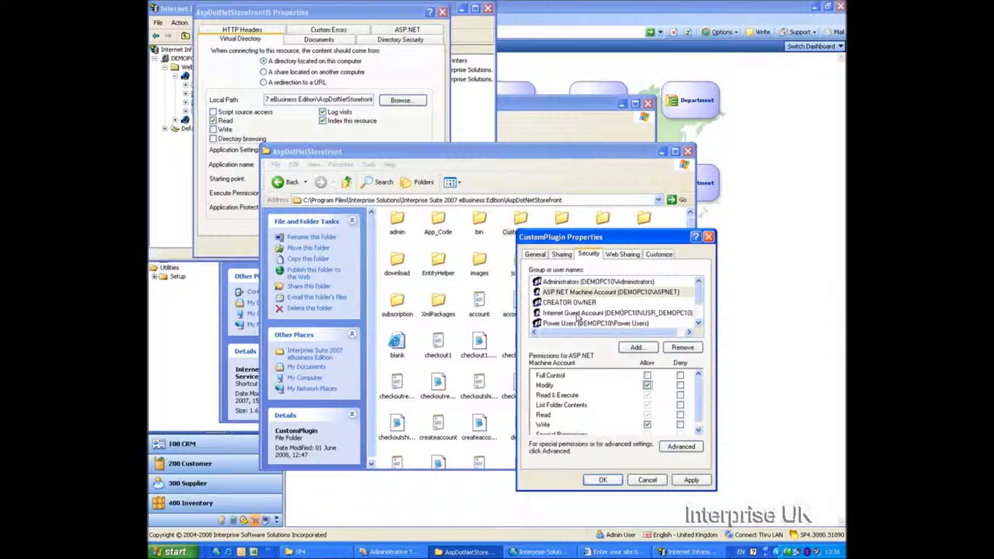
{"action": "left_click", "coordinate": [603, 480]}
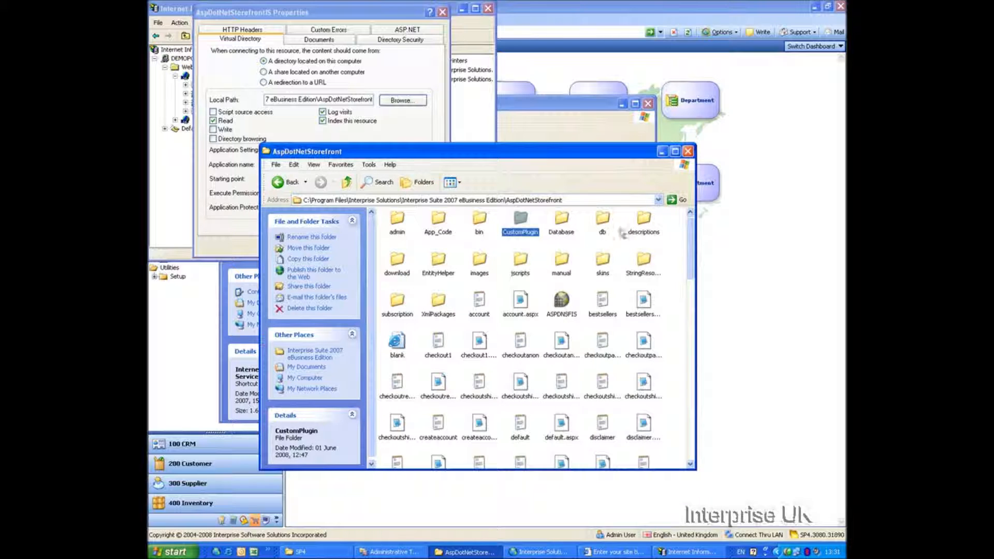
Allow the ASP.NET Machine Account Full Control on the download folder and save its security settings.
{"action": "right_click", "coordinate": [398, 264]}
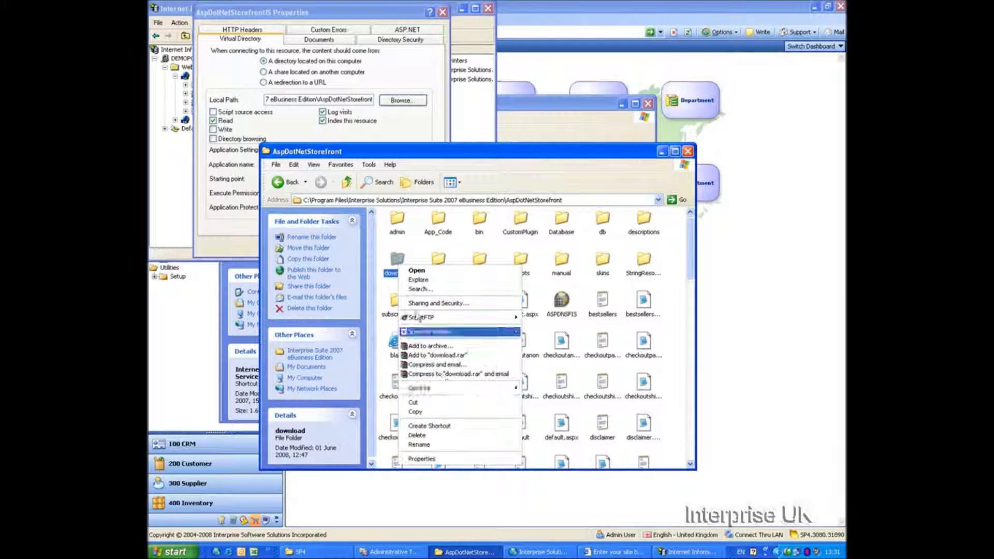
{"action": "left_click", "coordinate": [445, 463]}
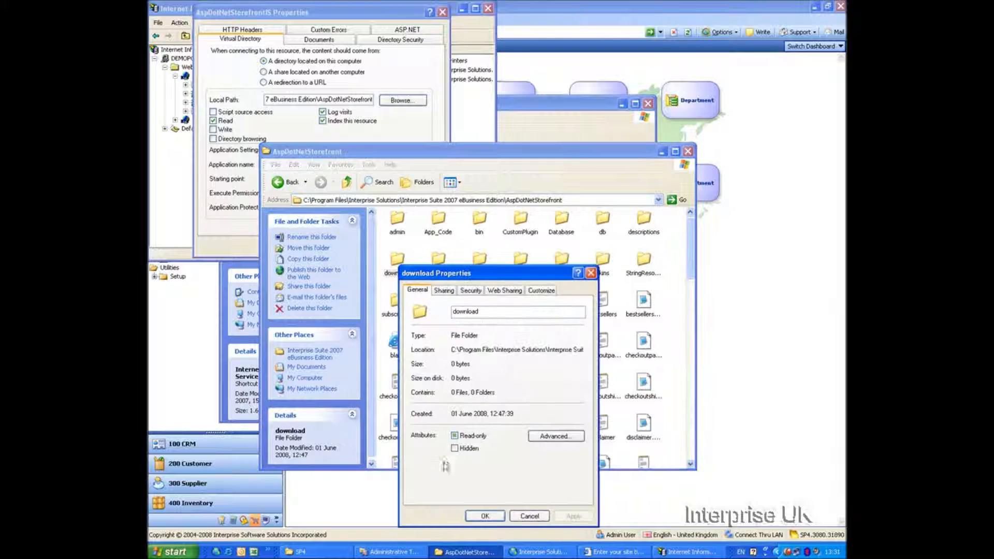
{"action": "left_click", "coordinate": [471, 291]}
{"action": "left_click", "coordinate": [462, 339]}
{"action": "left_click", "coordinate": [495, 330]}
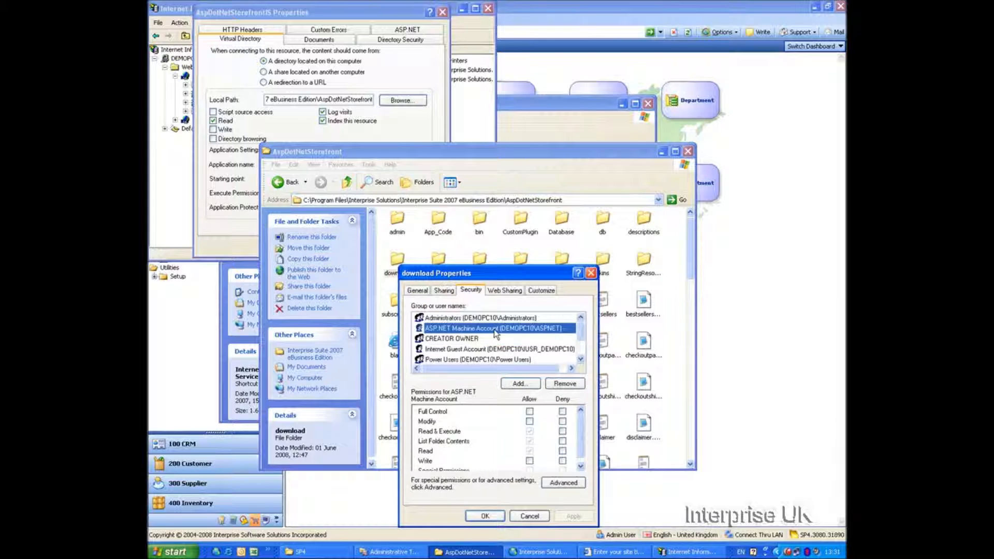
{"action": "left_click", "coordinate": [530, 411]}
{"action": "left_click", "coordinate": [485, 517]}
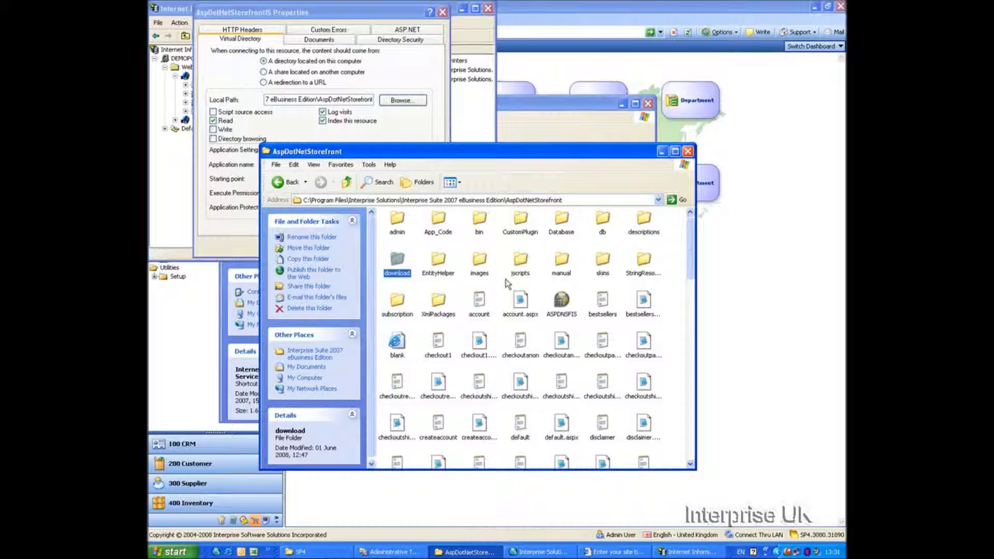
{"action": "right_click", "coordinate": [485, 271]}
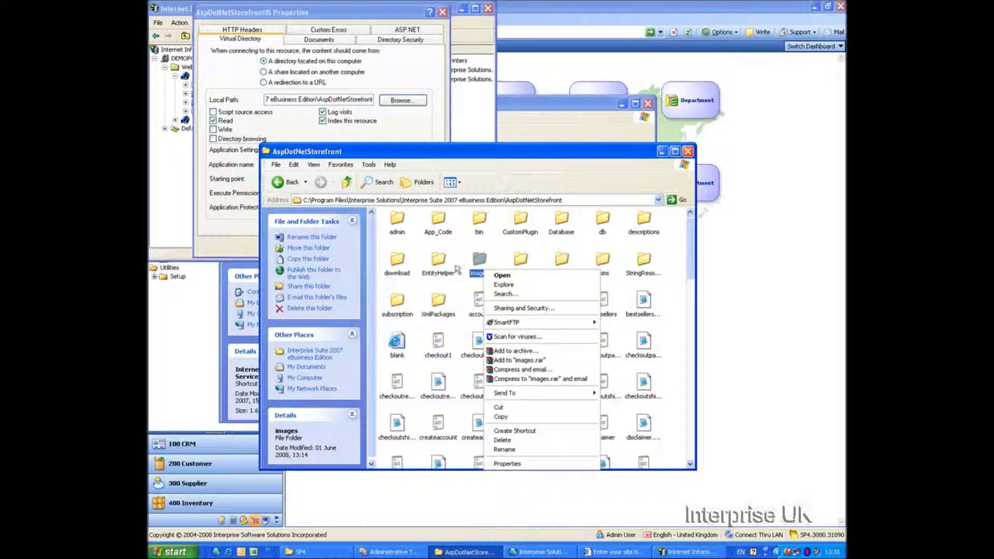
{"action": "left_click", "coordinate": [458, 269]}
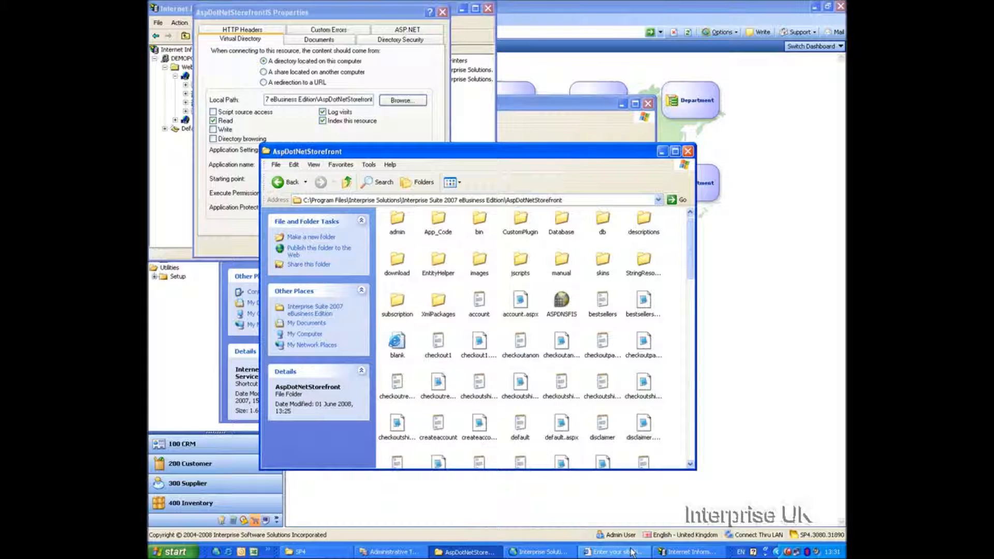
Switch back to Interprise Suite and open the 400 Inventory module.
{"action": "left_click", "coordinate": [538, 552]}
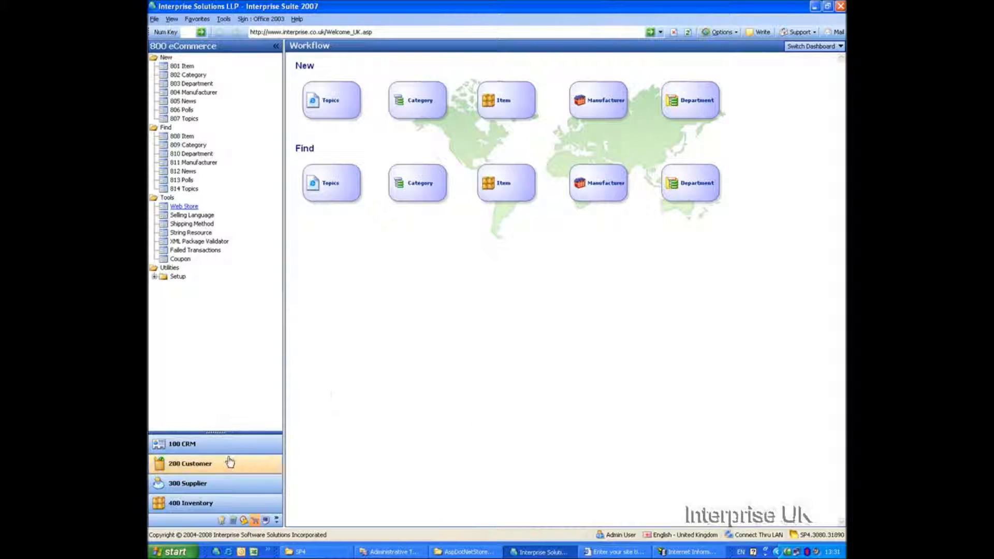
{"action": "left_click", "coordinate": [209, 503]}
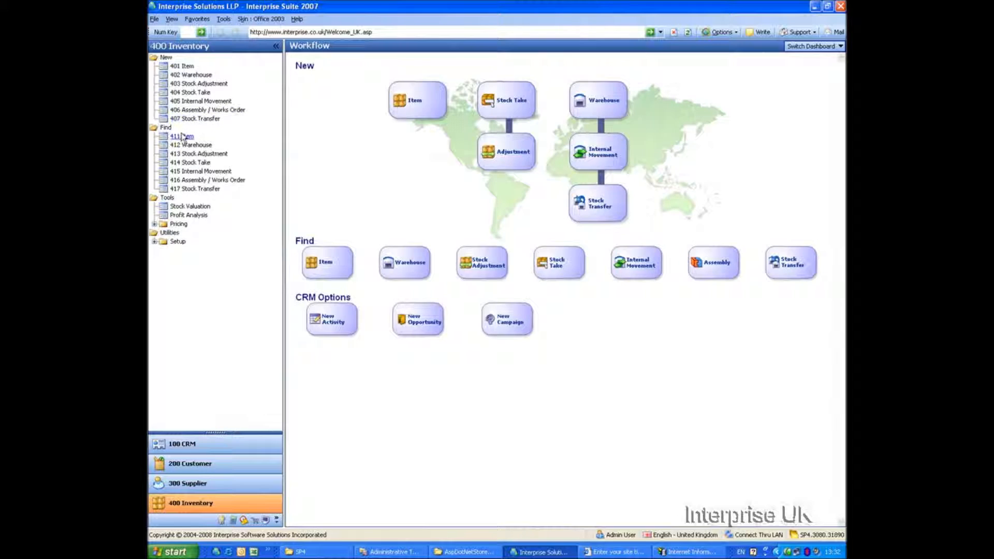
Find inventory items and open the 100 Frame stock item at its web store options.
{"action": "left_click", "coordinate": [183, 136]}
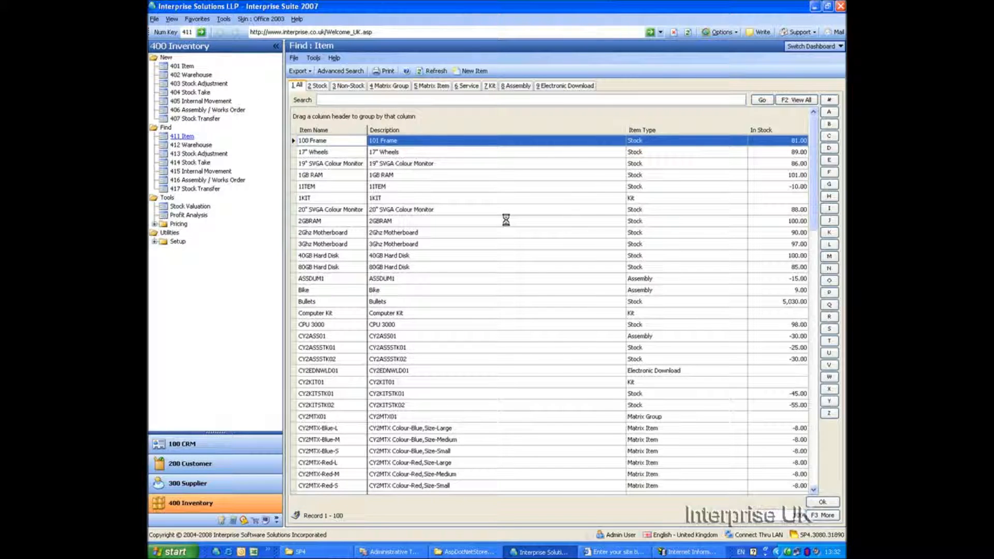
{"action": "key", "text": "Return"}
{"action": "left_click", "coordinate": [493, 144]}
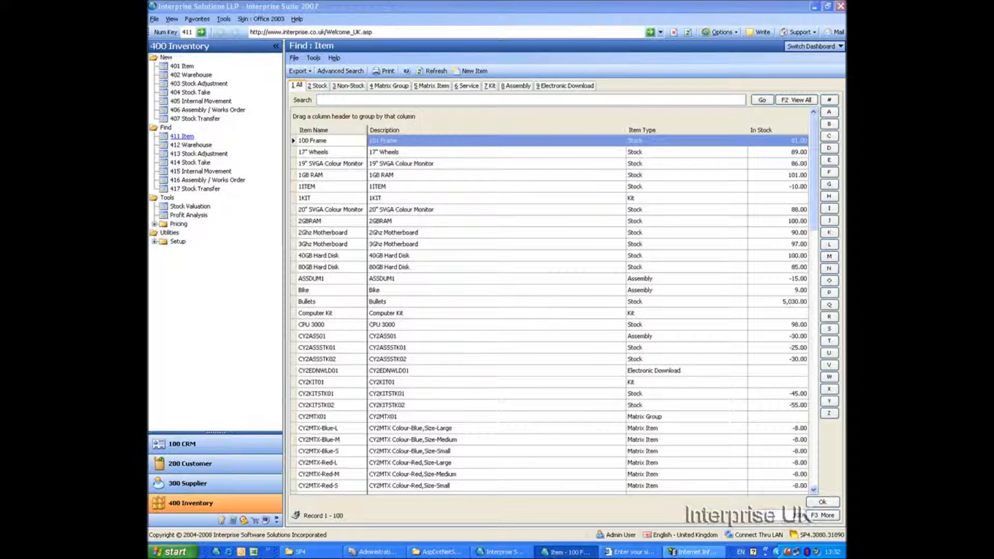
{"action": "left_click", "coordinate": [567, 552]}
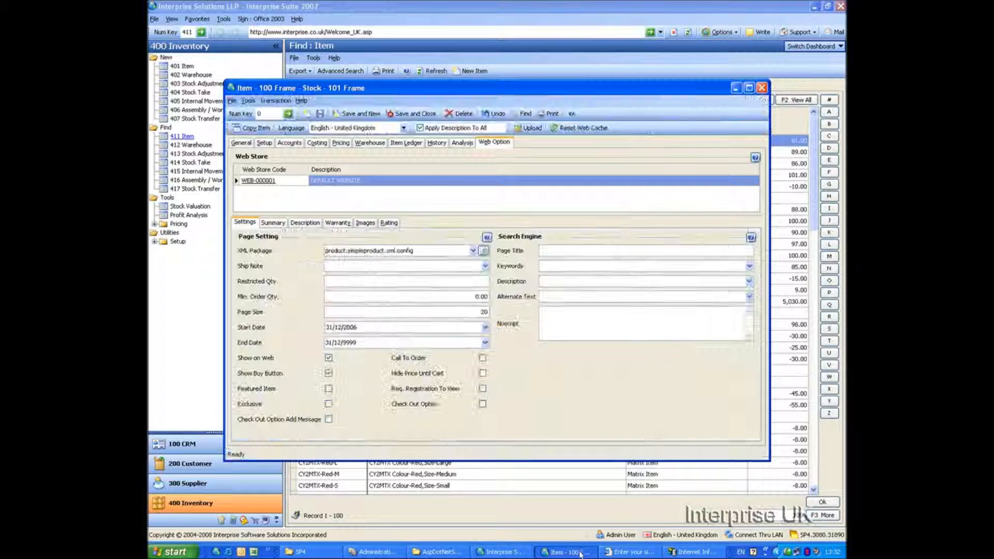
Load Wheel Large from the 17Wheels folder in Ecommerce images as the item's large picture and upload it to the web store.
{"action": "left_click", "coordinate": [365, 223]}
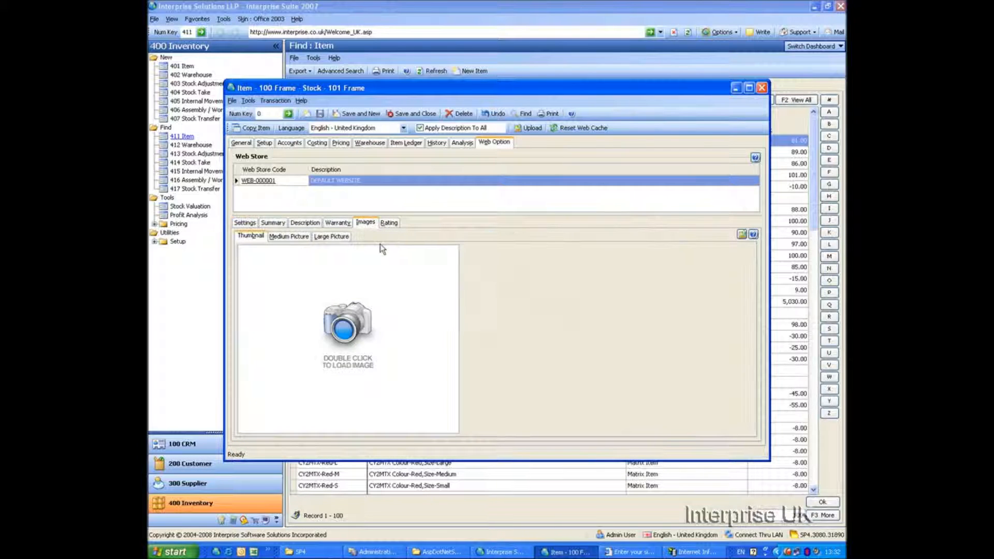
{"action": "left_click", "coordinate": [332, 237]}
{"action": "double_click", "coordinate": [368, 317]}
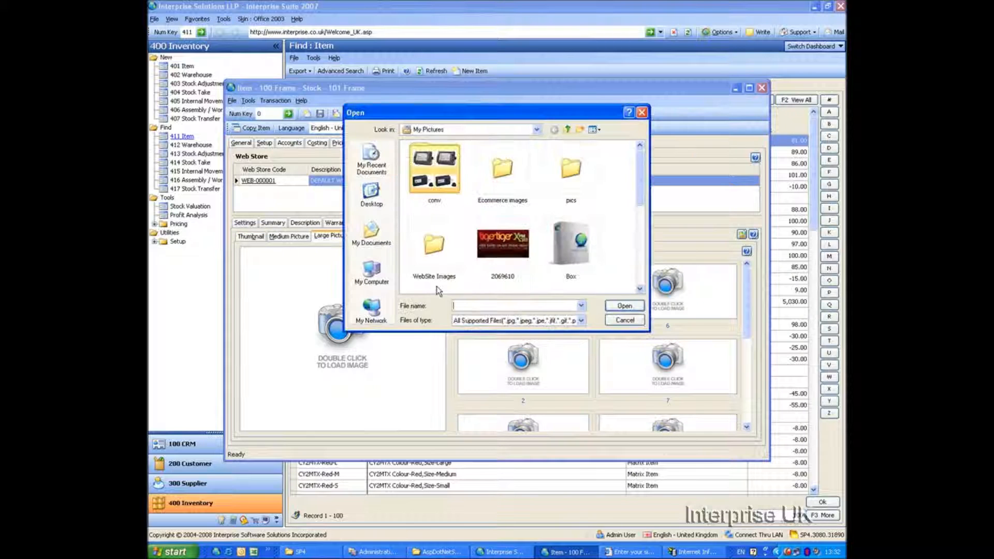
{"action": "double_click", "coordinate": [508, 165]}
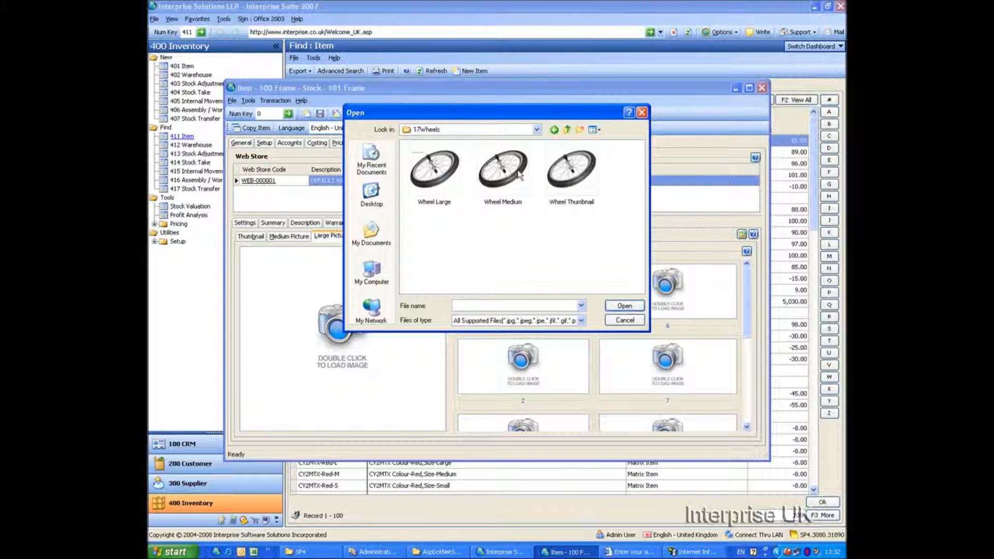
{"action": "double_click", "coordinate": [431, 172]}
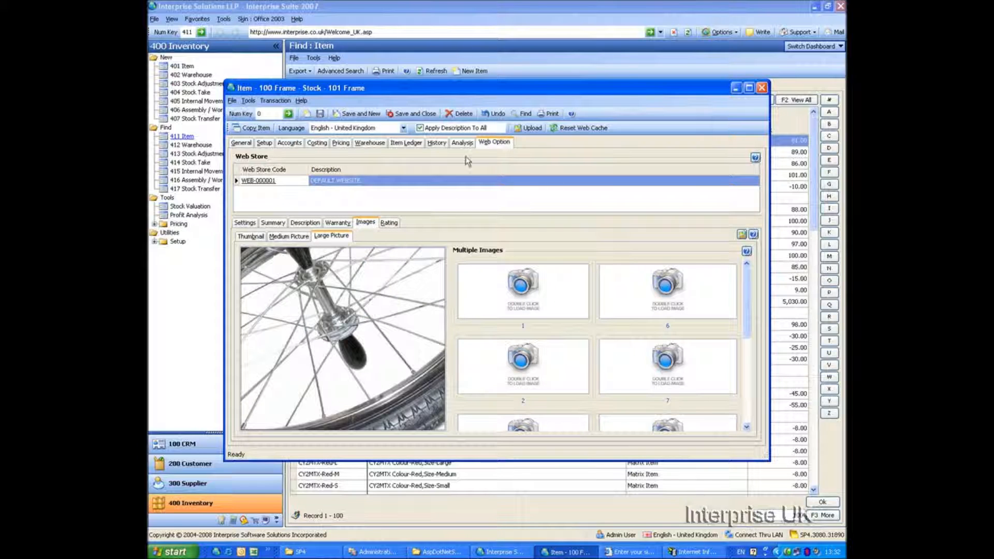
{"action": "left_click", "coordinate": [531, 129]}
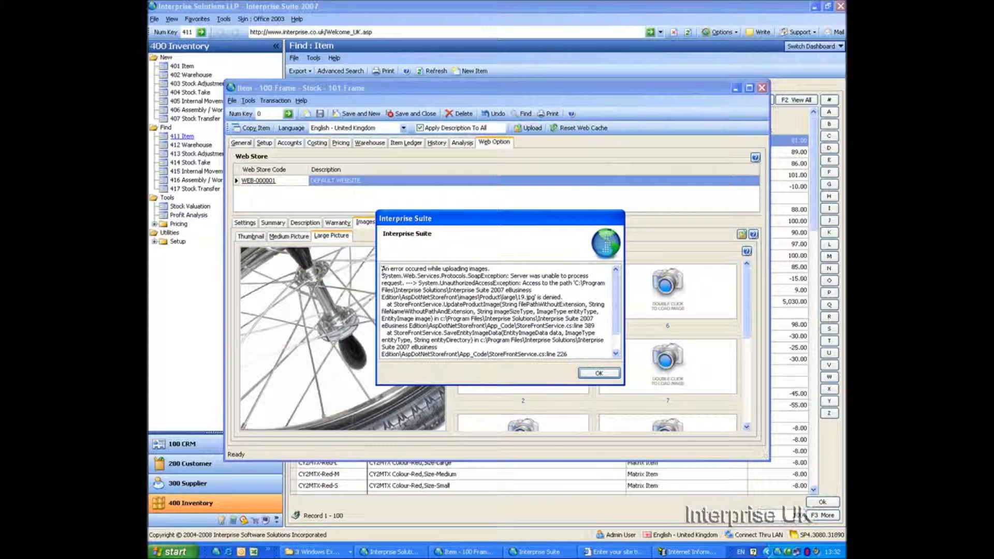
Allow the ASP.NET Machine Account Modify permission on AspDotNetStorefront's images folder, close the folder window and dismiss the upload error.
{"action": "left_click_drag", "start_coordinate": [562, 298], "coordinate": [377, 303]}
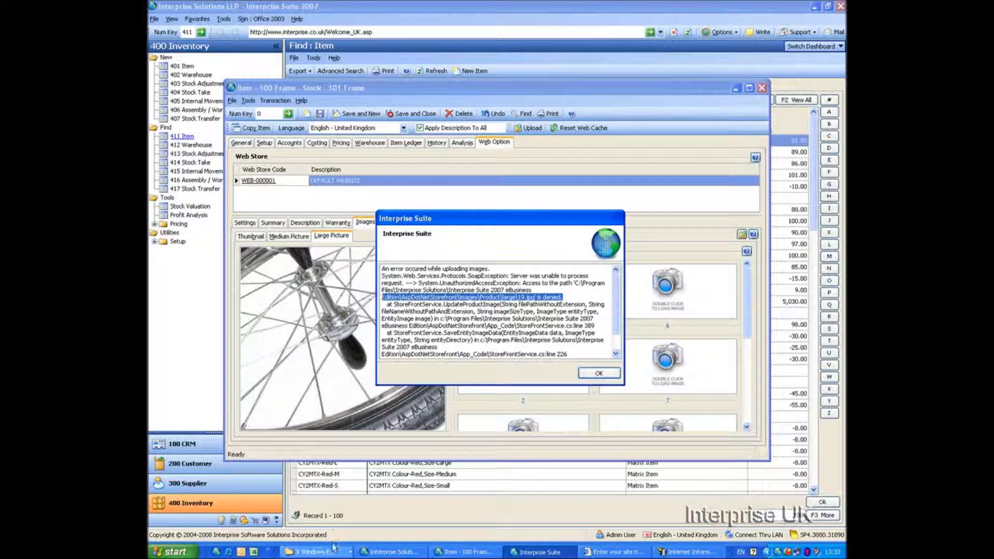
{"action": "left_click", "coordinate": [330, 551]}
{"action": "left_click", "coordinate": [337, 509]}
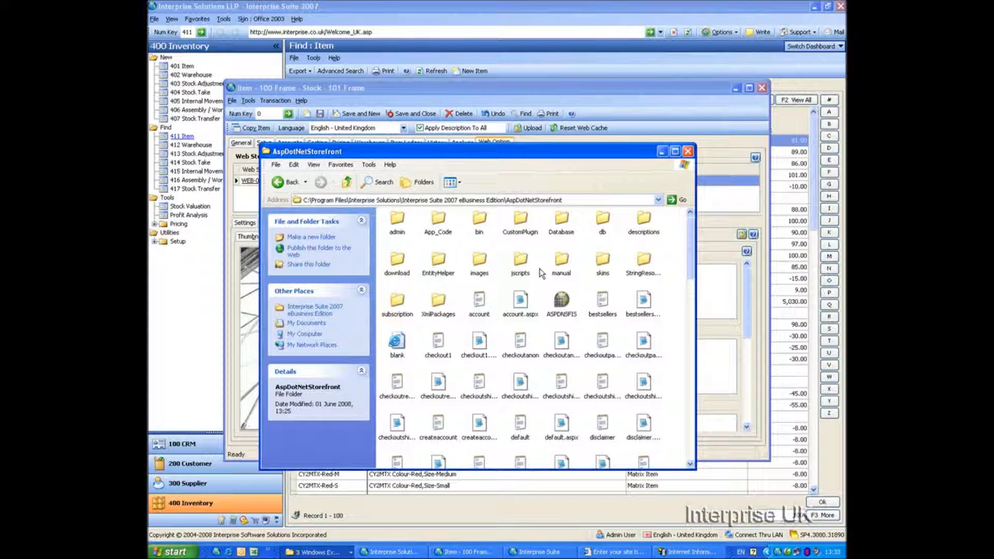
{"action": "right_click", "coordinate": [468, 259]}
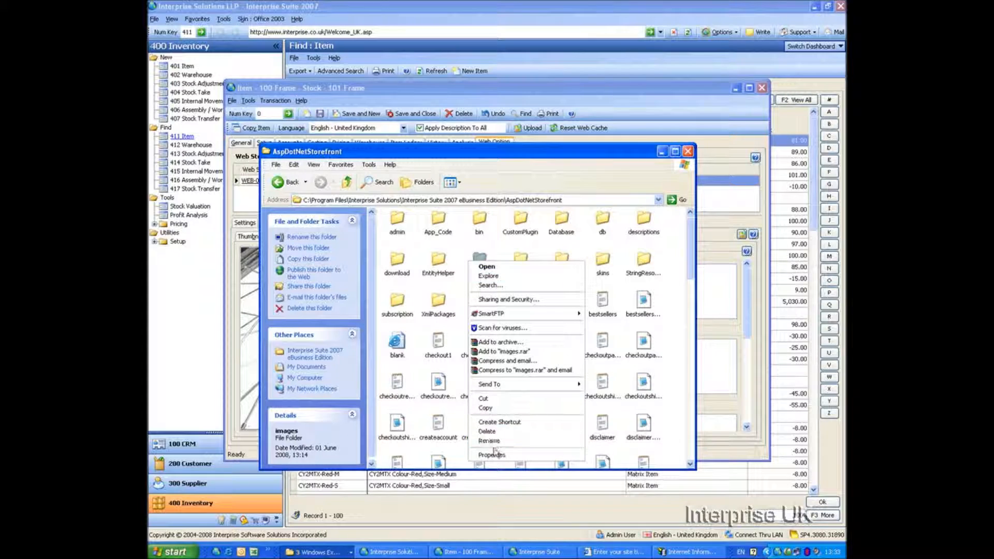
{"action": "left_click", "coordinate": [492, 456]}
{"action": "left_click", "coordinate": [541, 286]}
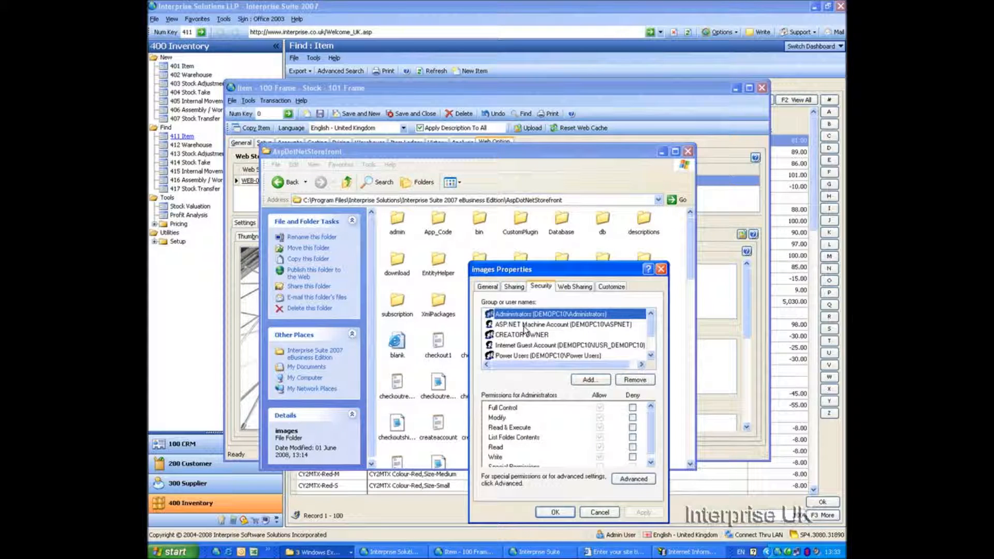
{"action": "left_click", "coordinate": [532, 325]}
{"action": "left_click", "coordinate": [600, 417]}
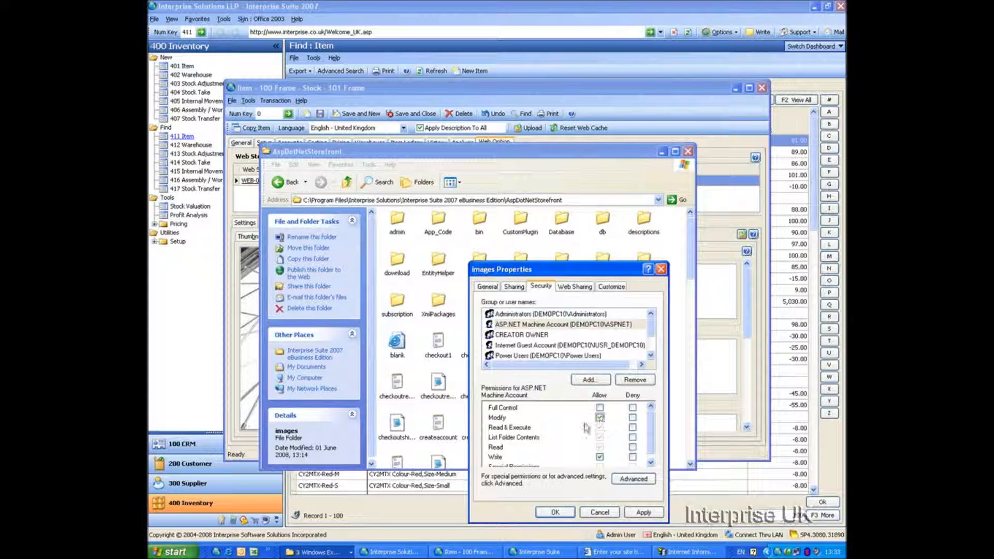
{"action": "left_click", "coordinate": [640, 511]}
{"action": "left_click", "coordinate": [556, 512]}
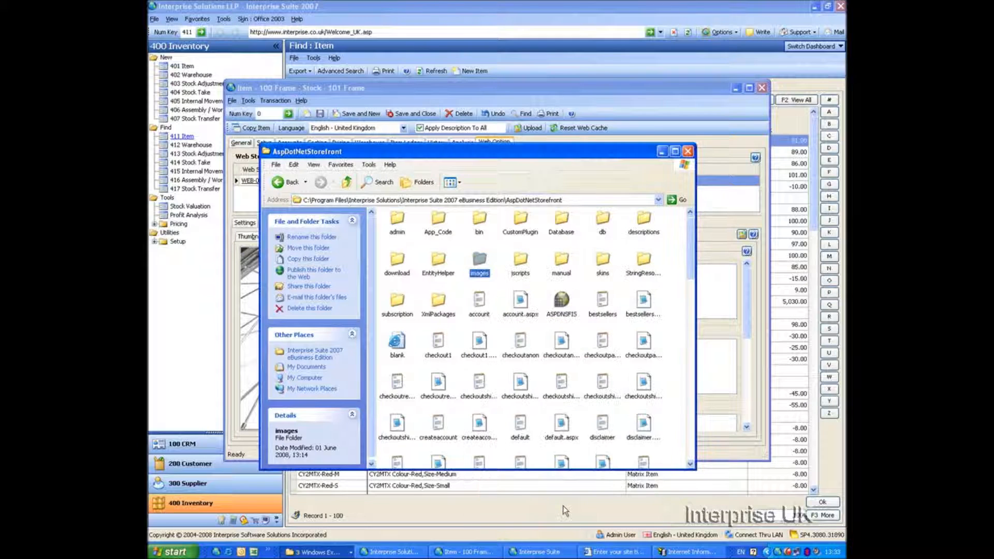
{"action": "left_click", "coordinate": [689, 151]}
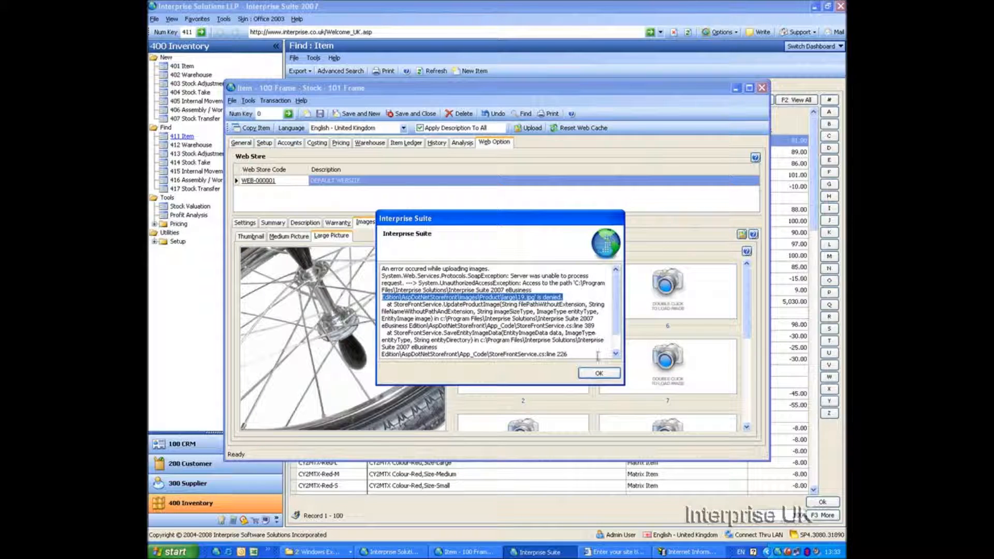
{"action": "left_click", "coordinate": [599, 374]}
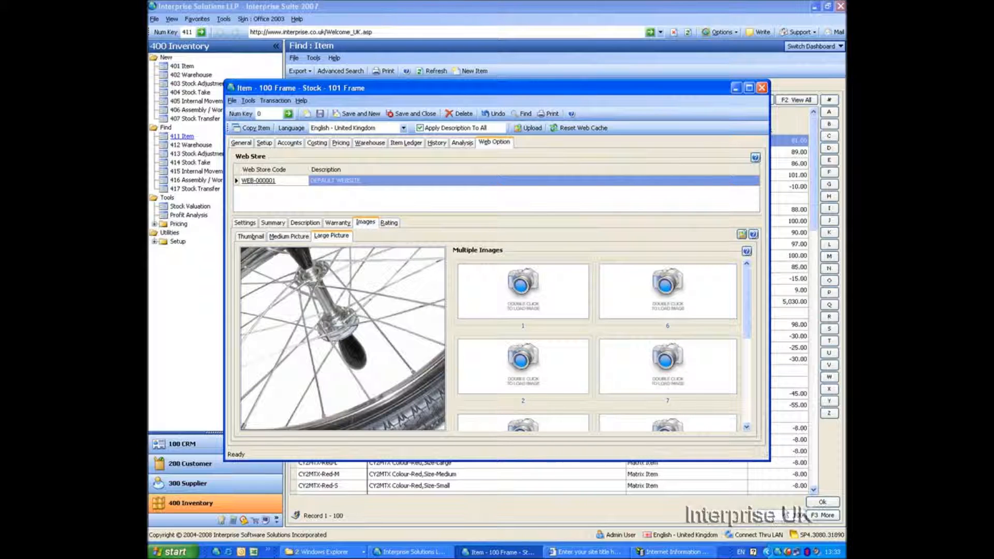
Reopen the AspDotNetStorefront folder and go into its images subfolder.
{"action": "left_click", "coordinate": [322, 552]}
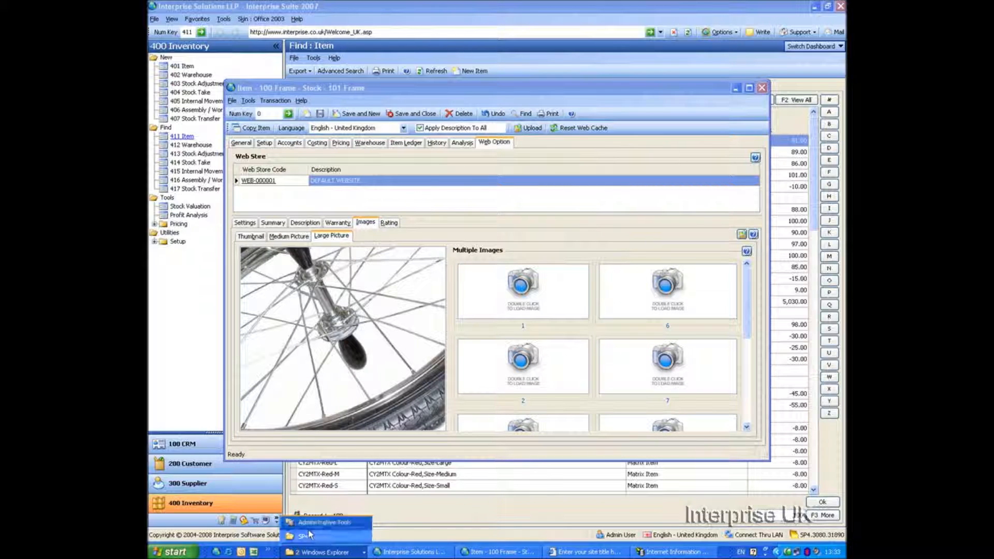
{"action": "left_click", "coordinate": [171, 552]}
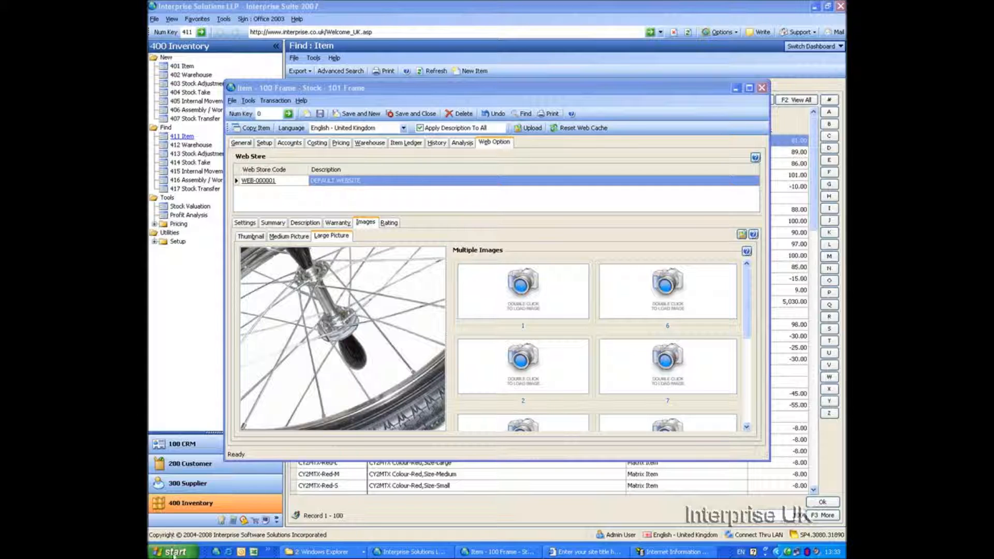
{"action": "left_click", "coordinate": [270, 432]}
{"action": "left_click", "coordinate": [220, 522]}
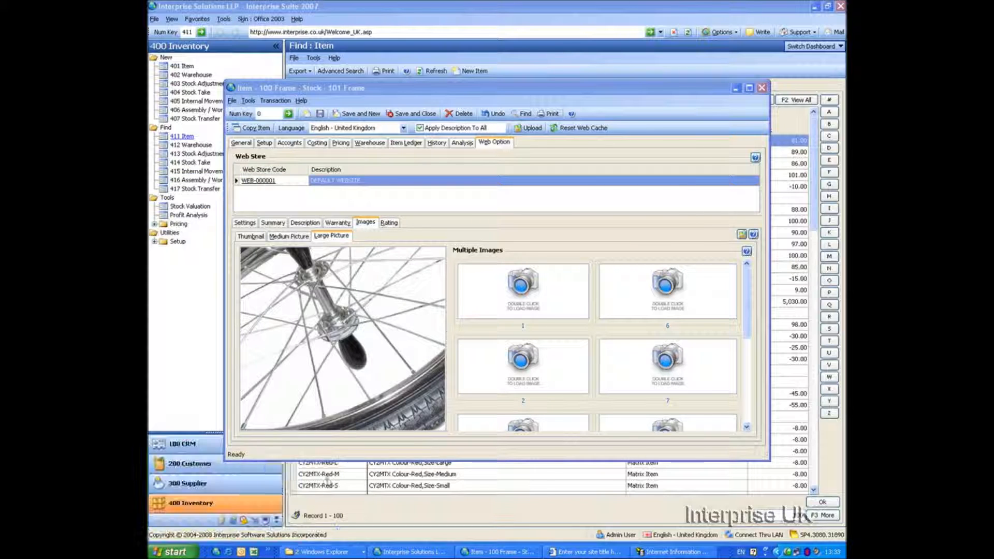
{"action": "double_click", "coordinate": [482, 263]}
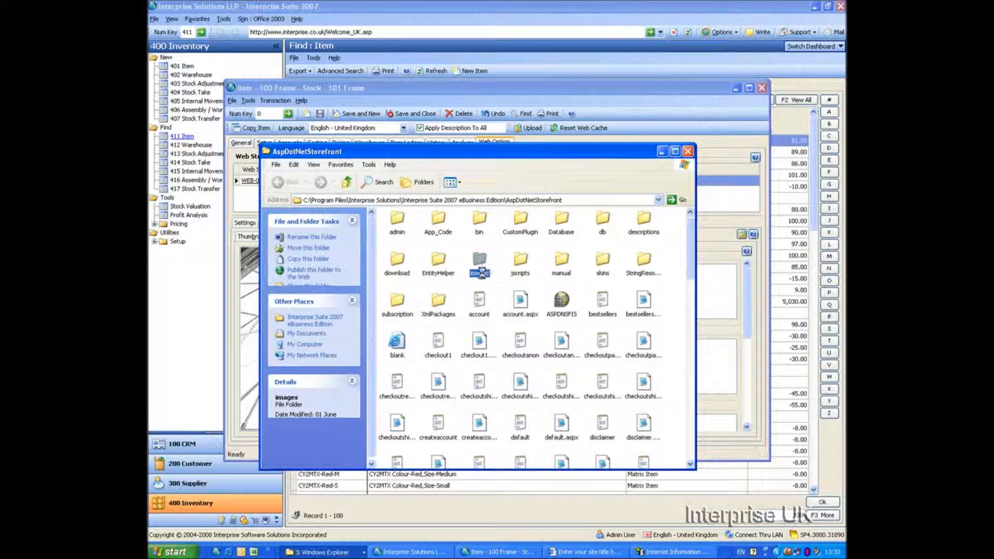
Browse to the large folder under product and preview the uploaded wheel image 19.
{"action": "scroll", "coordinate": [690, 271], "scroll_direction": "down", "scroll_amount": 3}
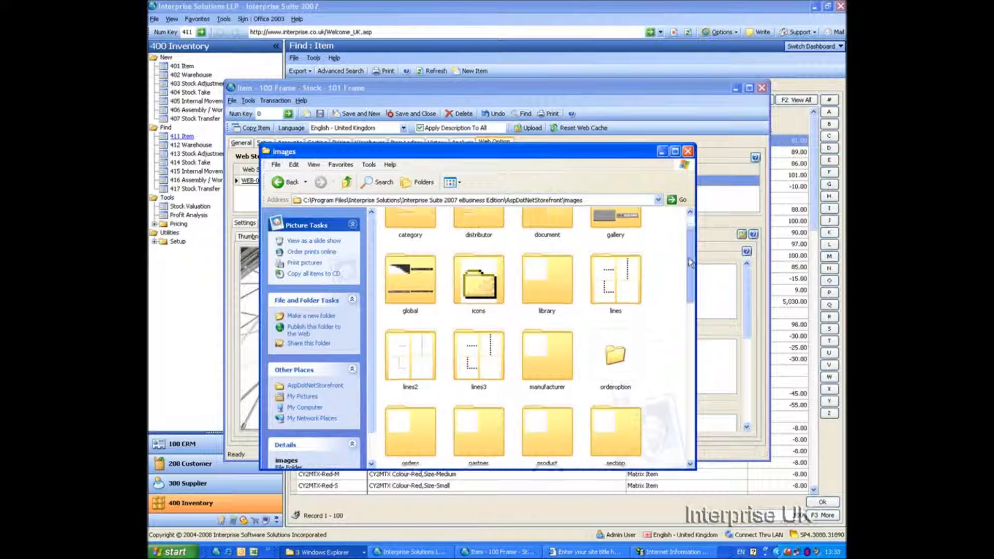
{"action": "scroll", "coordinate": [691, 270], "scroll_direction": "down", "scroll_amount": 1}
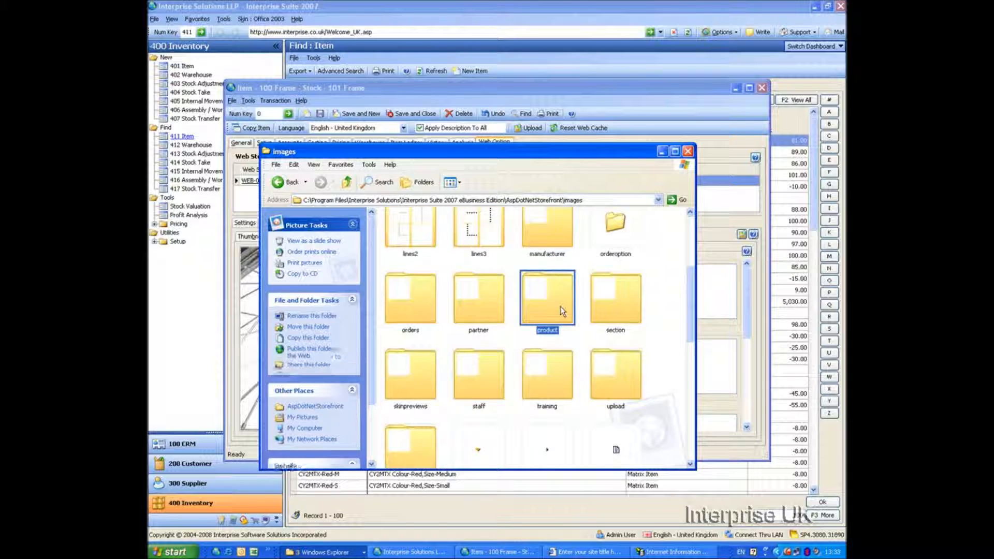
{"action": "double_click", "coordinate": [560, 308]}
{"action": "left_click", "coordinate": [485, 414]}
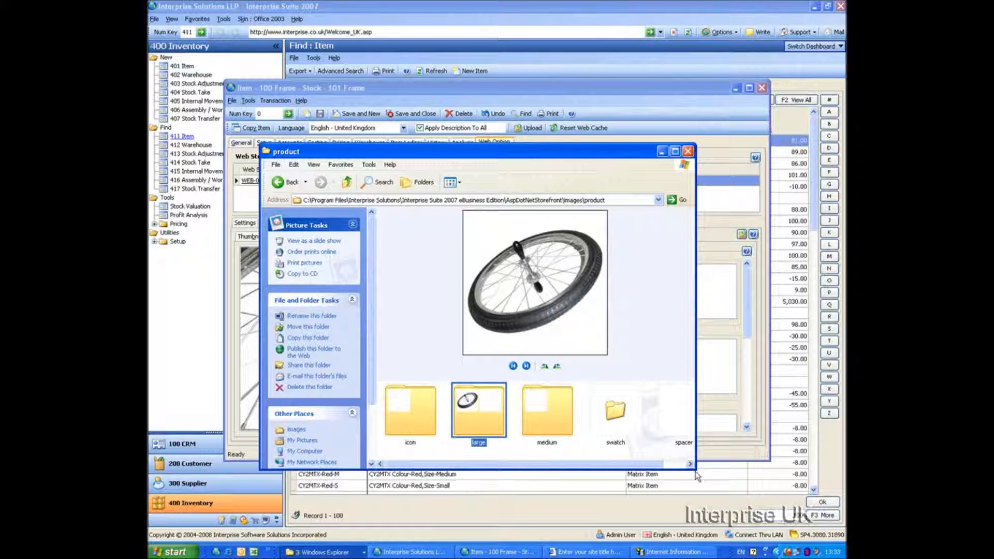
{"action": "left_click_drag", "start_coordinate": [697, 471], "coordinate": [785, 471]}
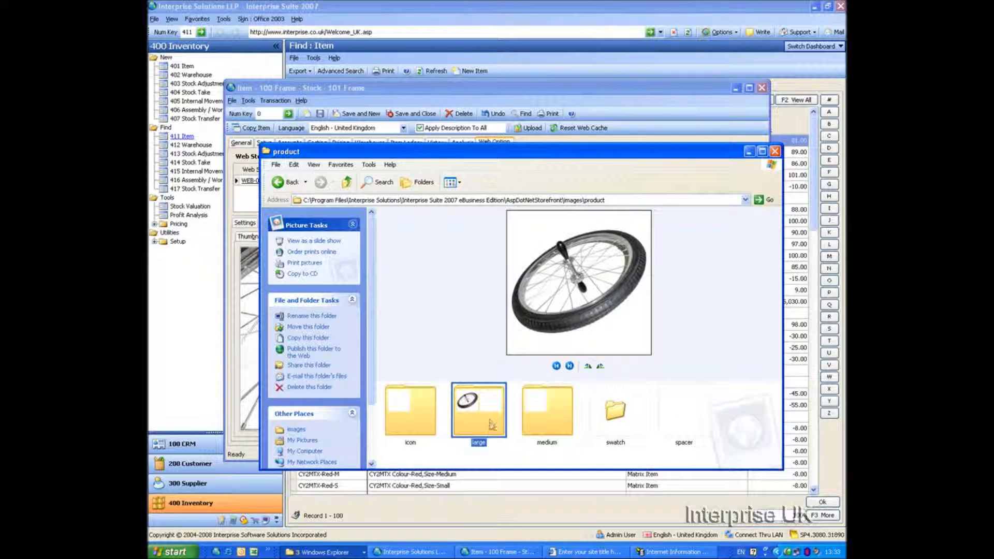
{"action": "double_click", "coordinate": [491, 422]}
{"action": "left_click", "coordinate": [426, 440]}
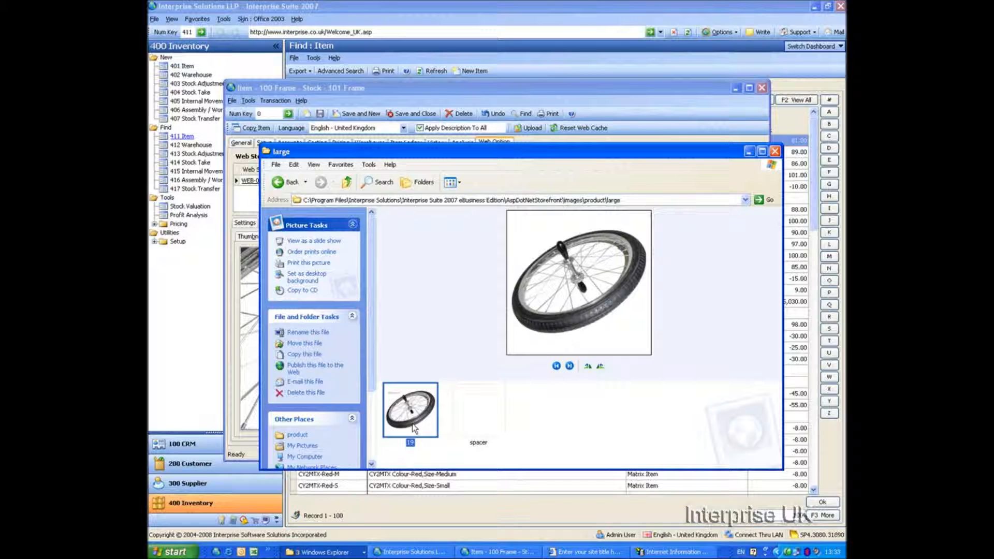
Return to the parent product folder to view its image-size subfolders, and close the folder window.
{"action": "left_click_drag", "start_coordinate": [365, 154], "coordinate": [394, 140]}
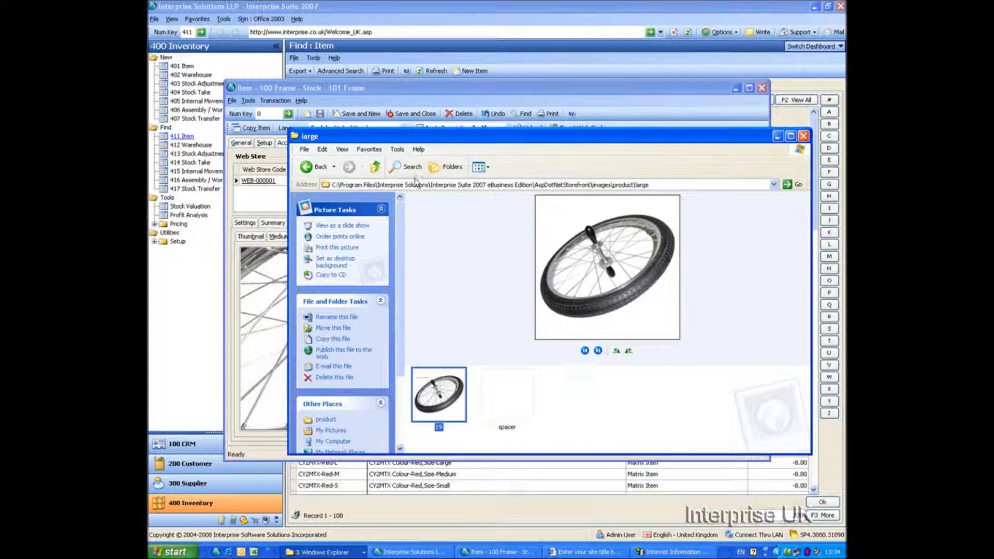
{"action": "left_click", "coordinate": [375, 167]}
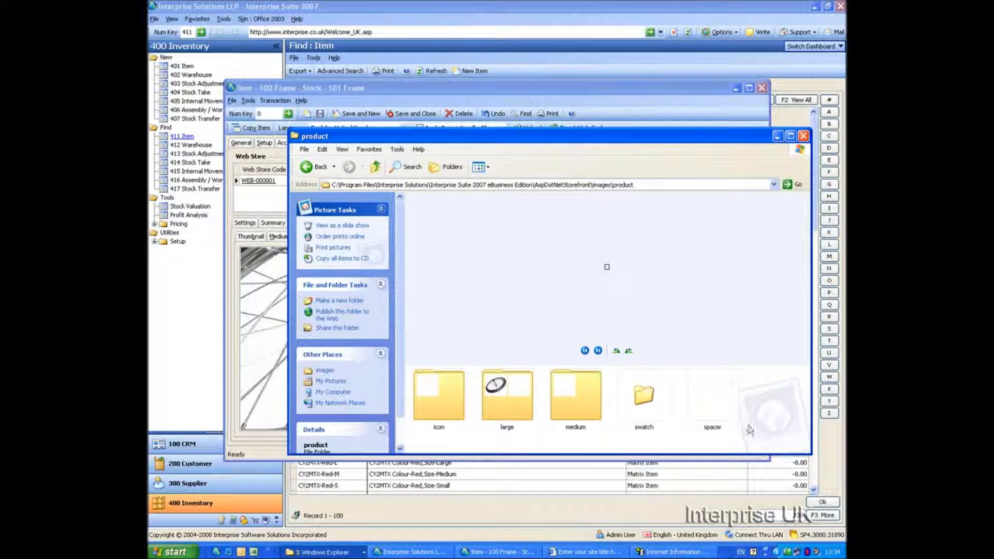
{"action": "left_click", "coordinate": [803, 136]}
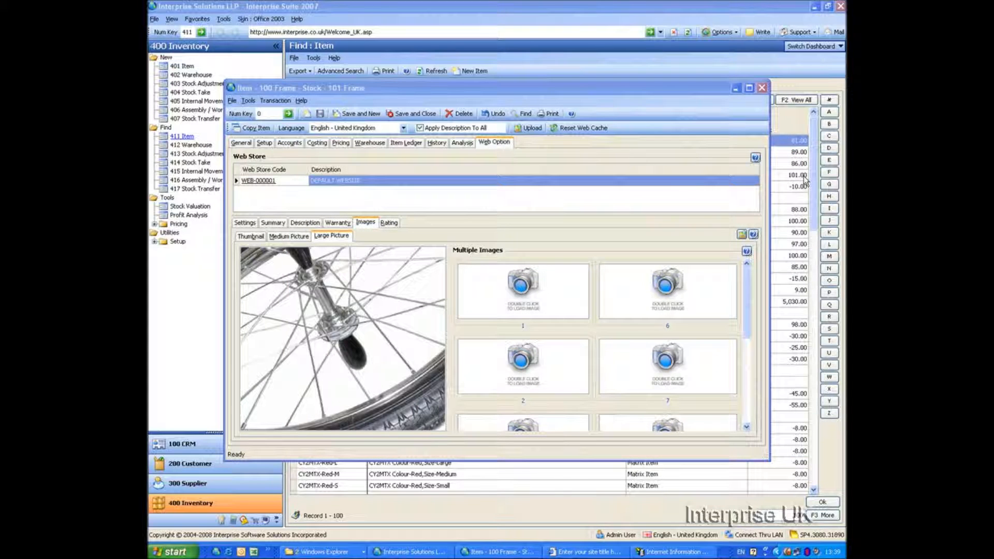
Close the 100 Frame item and minimize Interprise Suite to bring up the AspDotNetStorefront home page in Internet Explorer.
{"action": "left_click", "coordinate": [762, 88]}
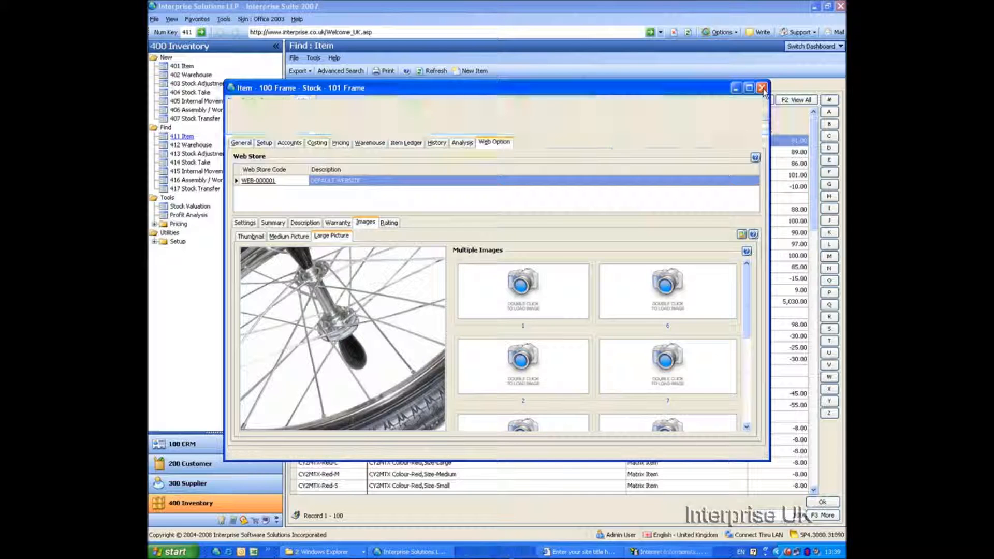
{"action": "left_click", "coordinate": [815, 6]}
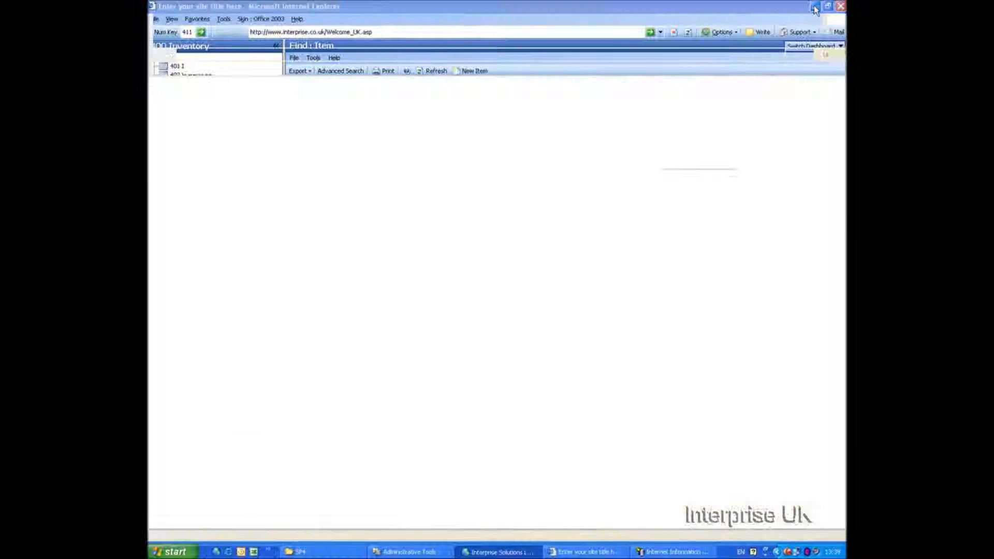
{"action": "left_click", "coordinate": [296, 378]}
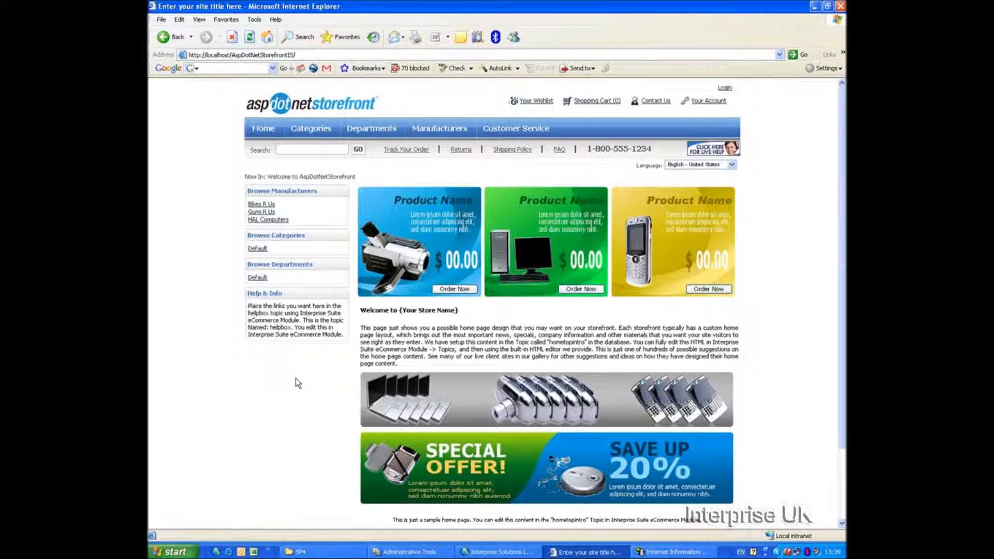